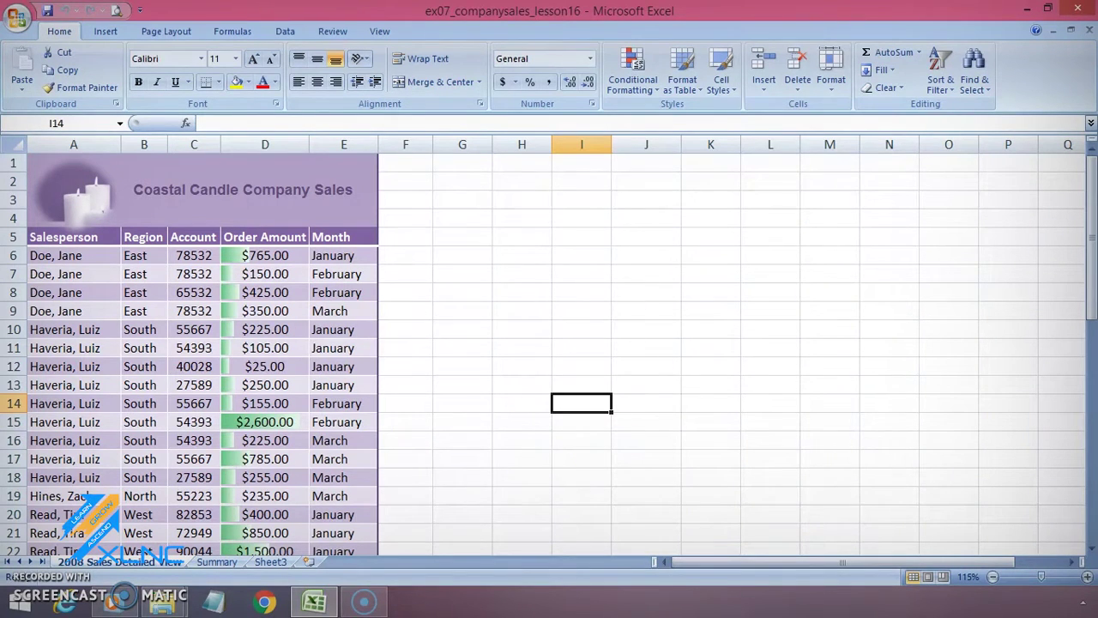
Create a PivotTable from Table1 on a new worksheet
click(170, 292)
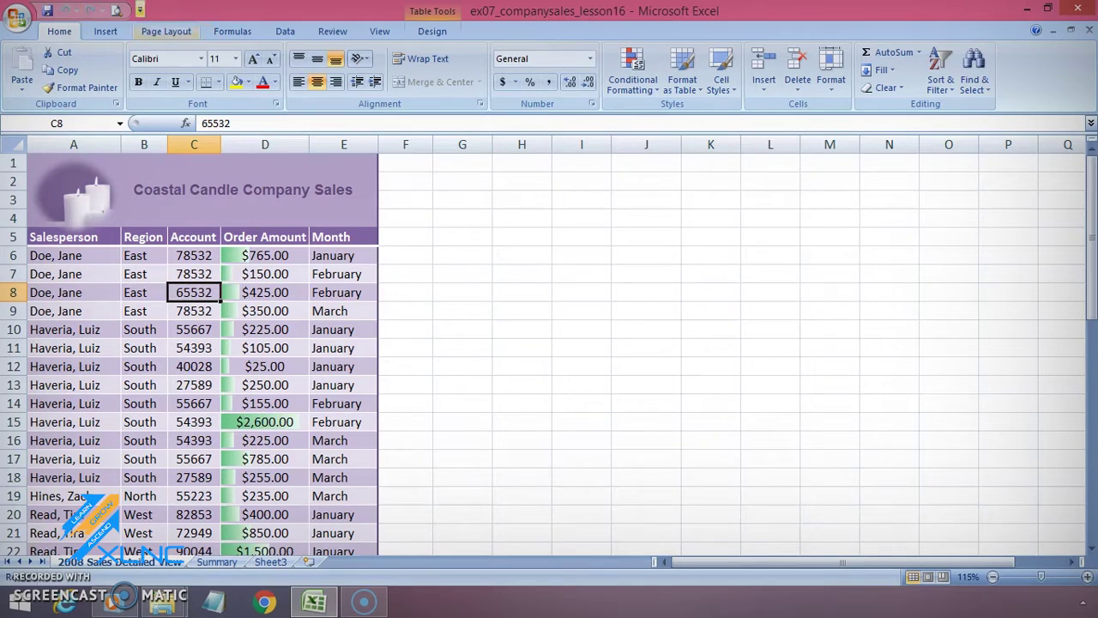
click(111, 32)
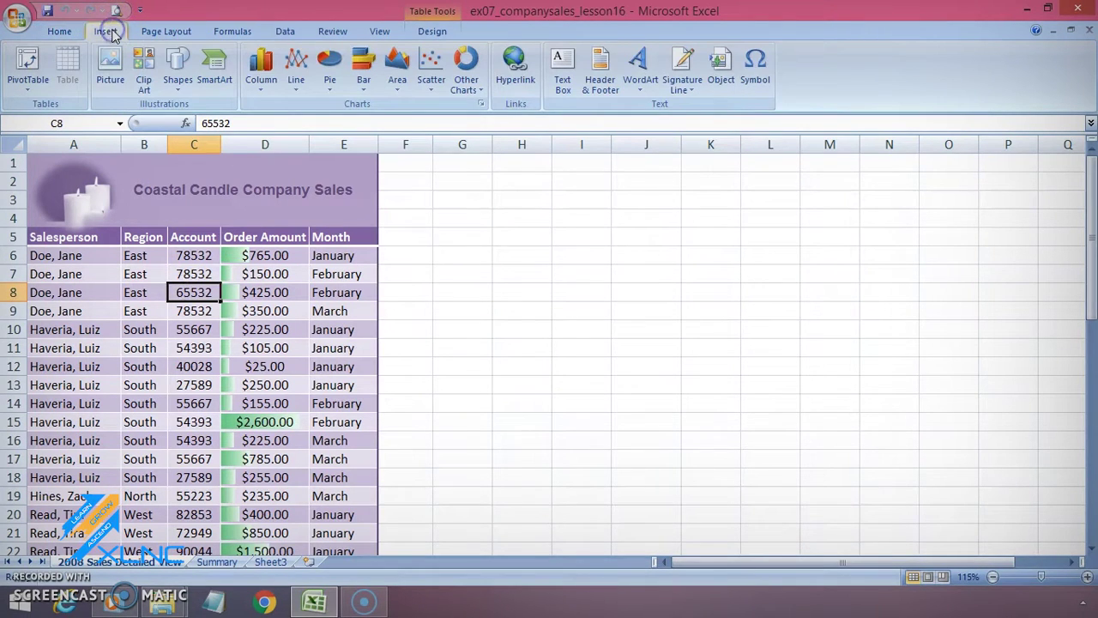
click(28, 85)
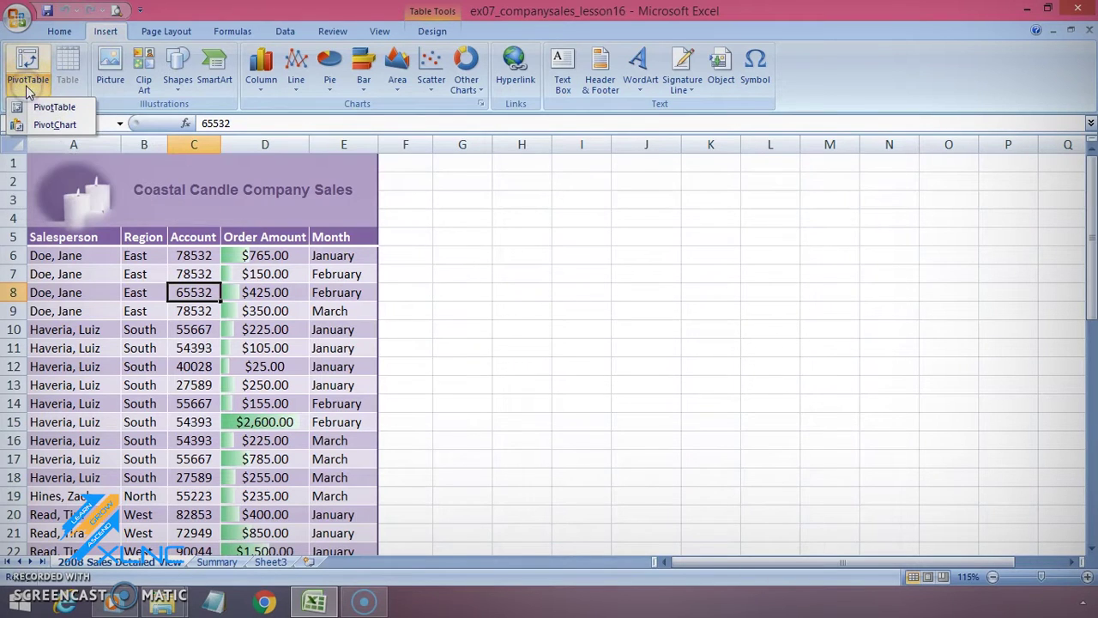
click(38, 109)
click(38, 110)
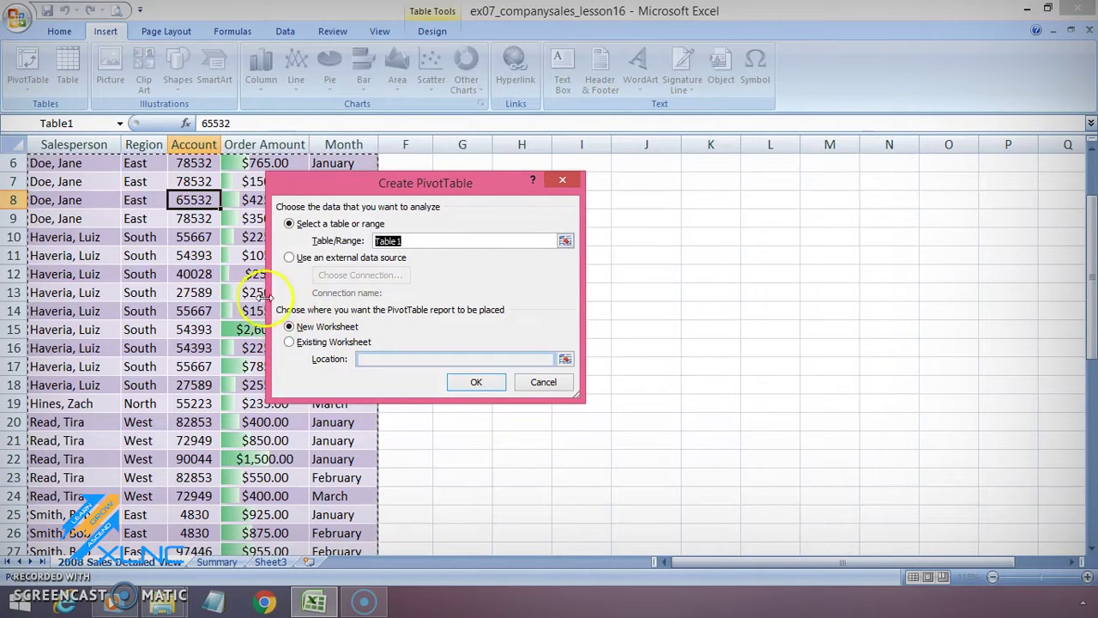
click(302, 345)
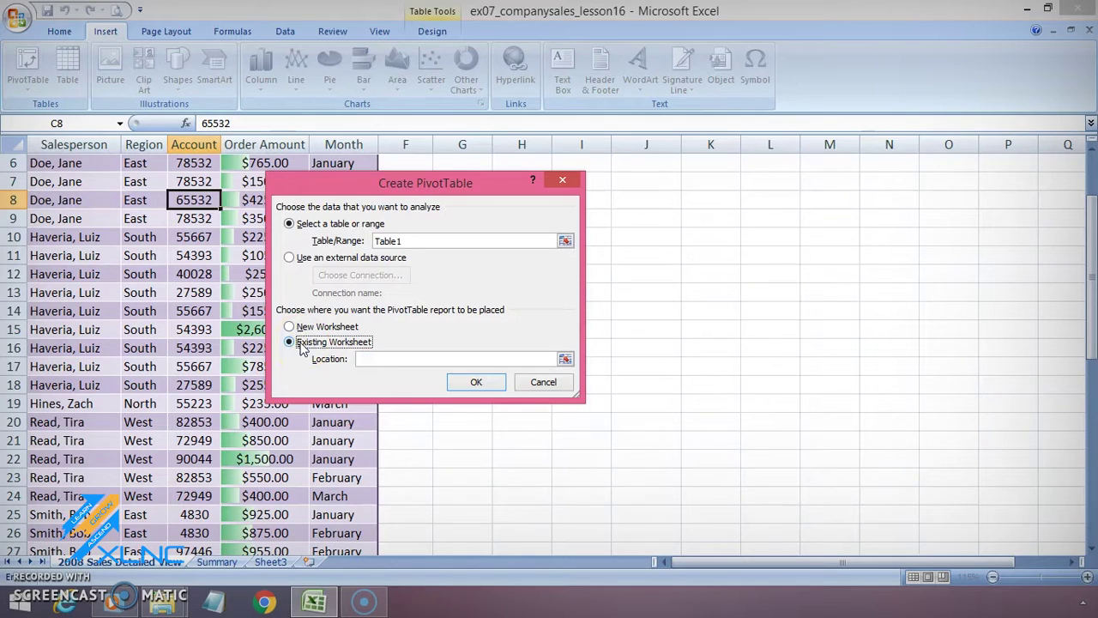
click(304, 326)
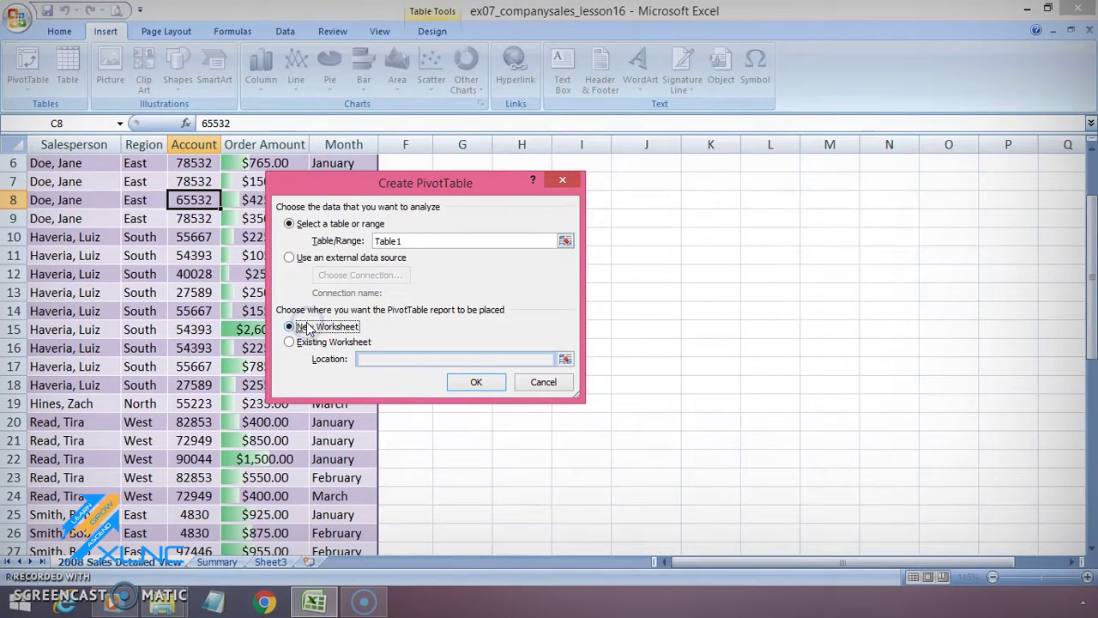
click(476, 383)
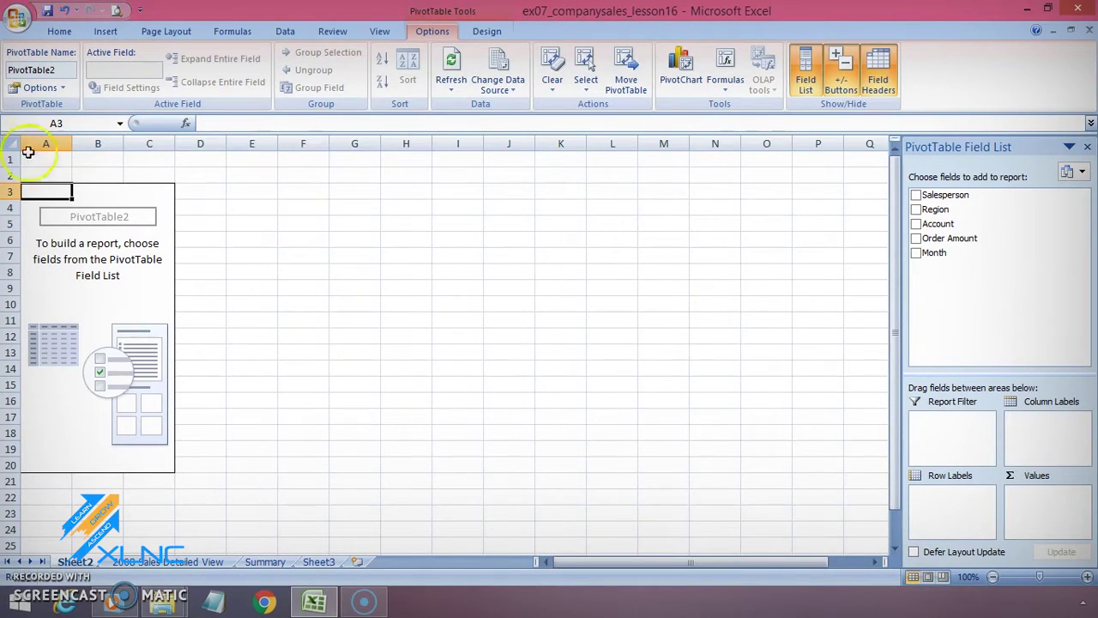
Rename the new PivotTable worksheet as Pivot Table
click(75, 68)
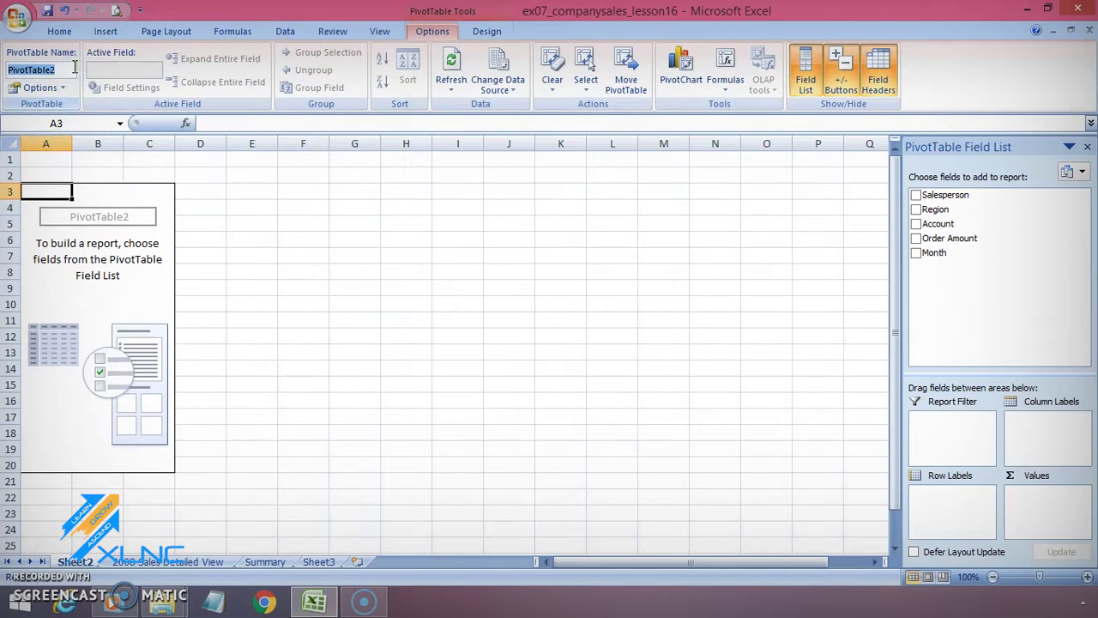
double_click(76, 562)
text(Pivot Tabl)
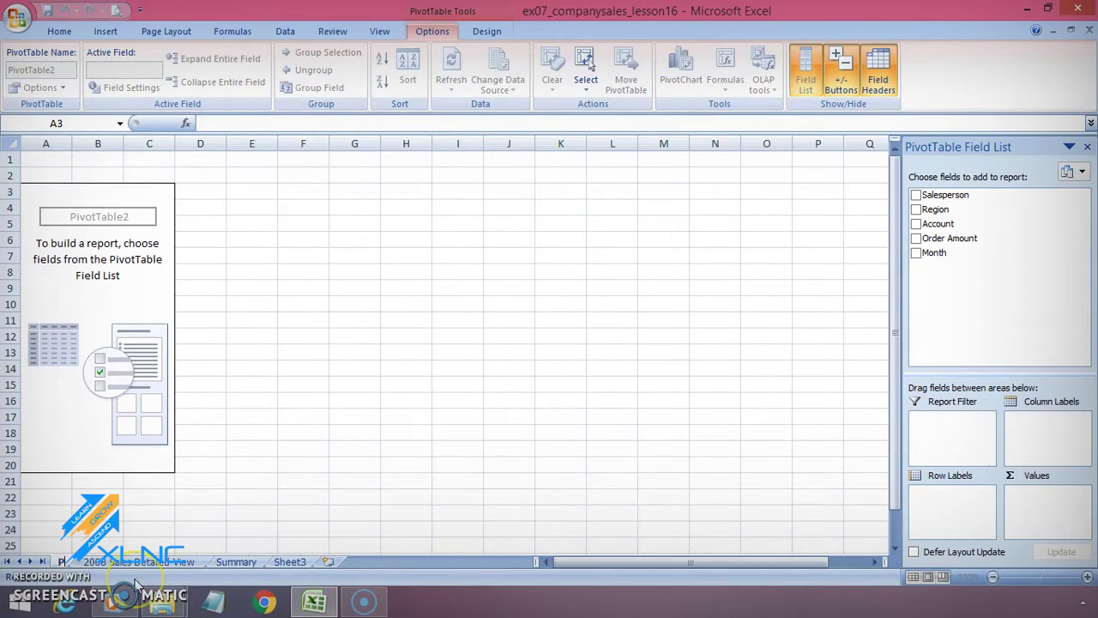
text(e)
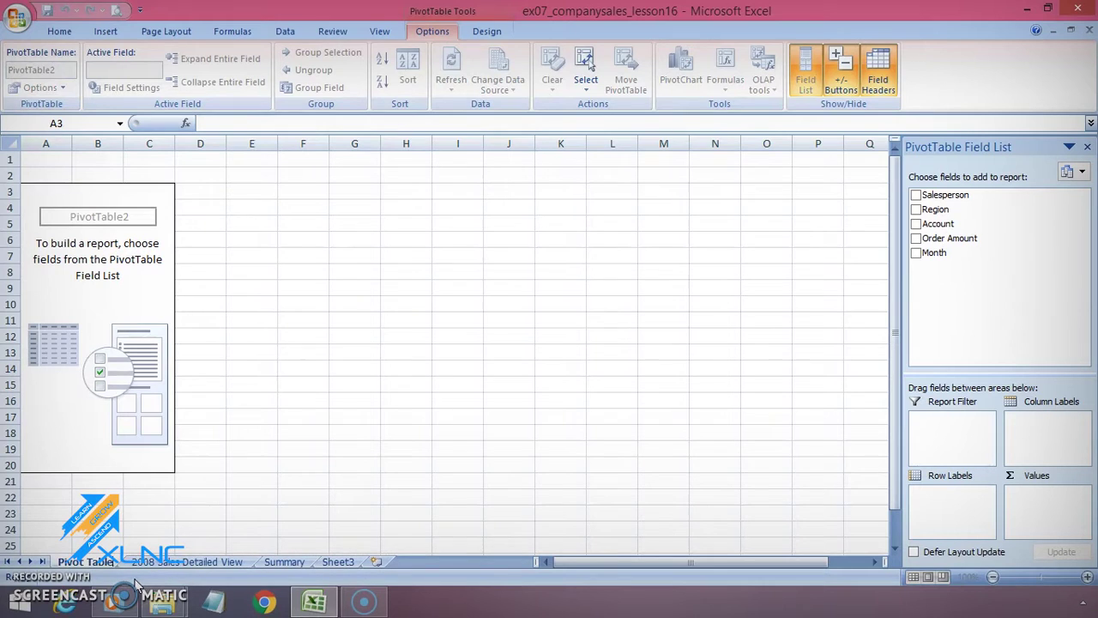
key(Return)
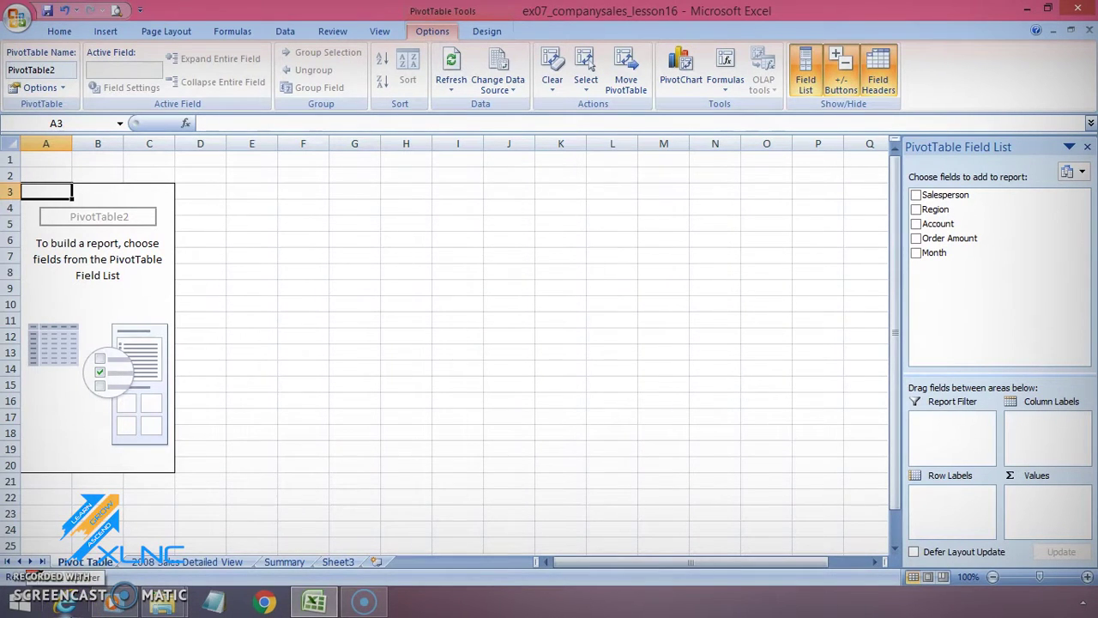
Check the 2008 Sales Detailed View source data, and add Salesperson and Order Amount to the PivotTable report
click(149, 465)
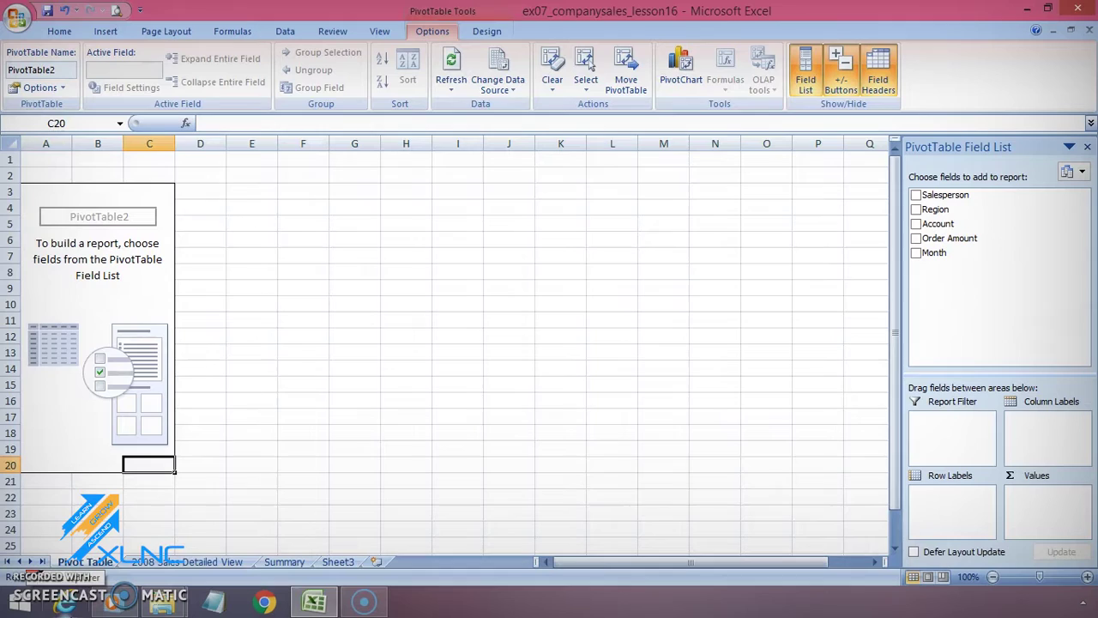
key(ctrl+Page_Down)
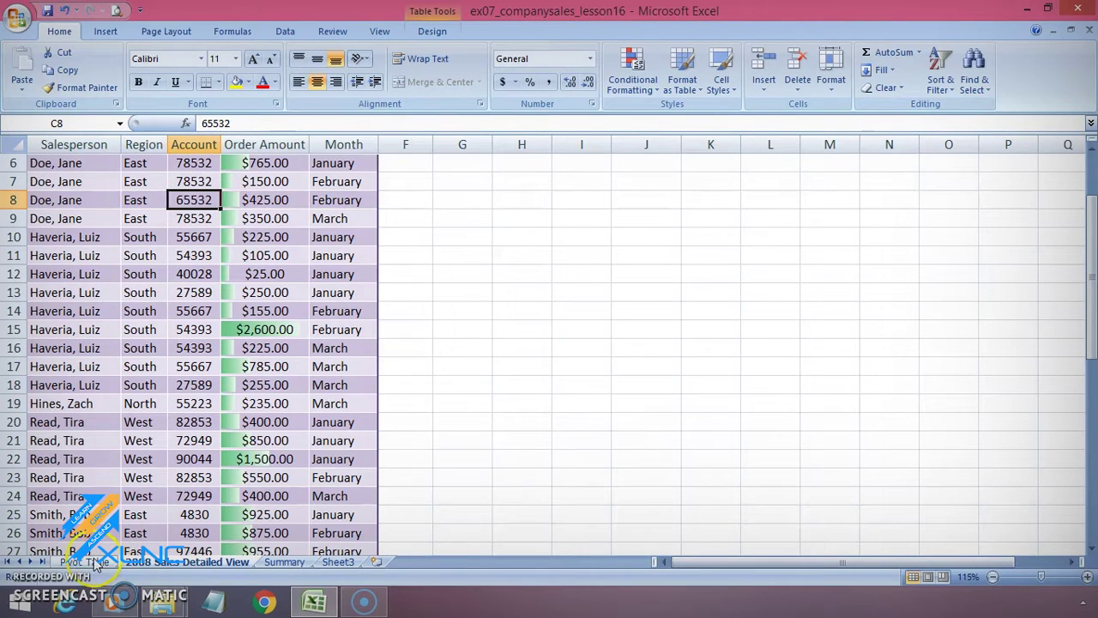
click(85, 561)
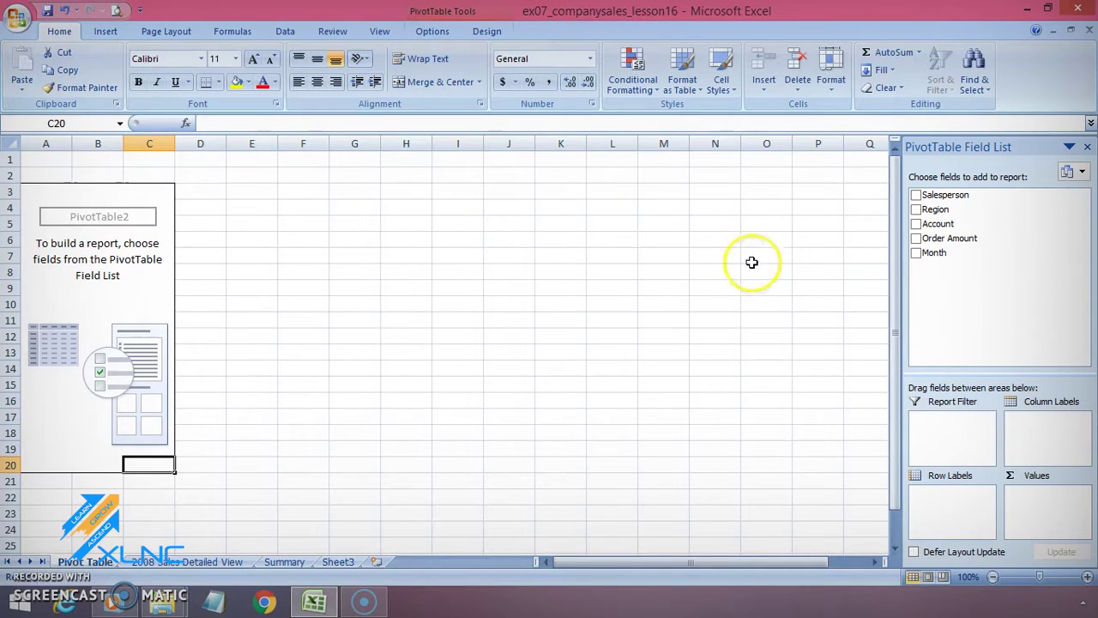
click(915, 195)
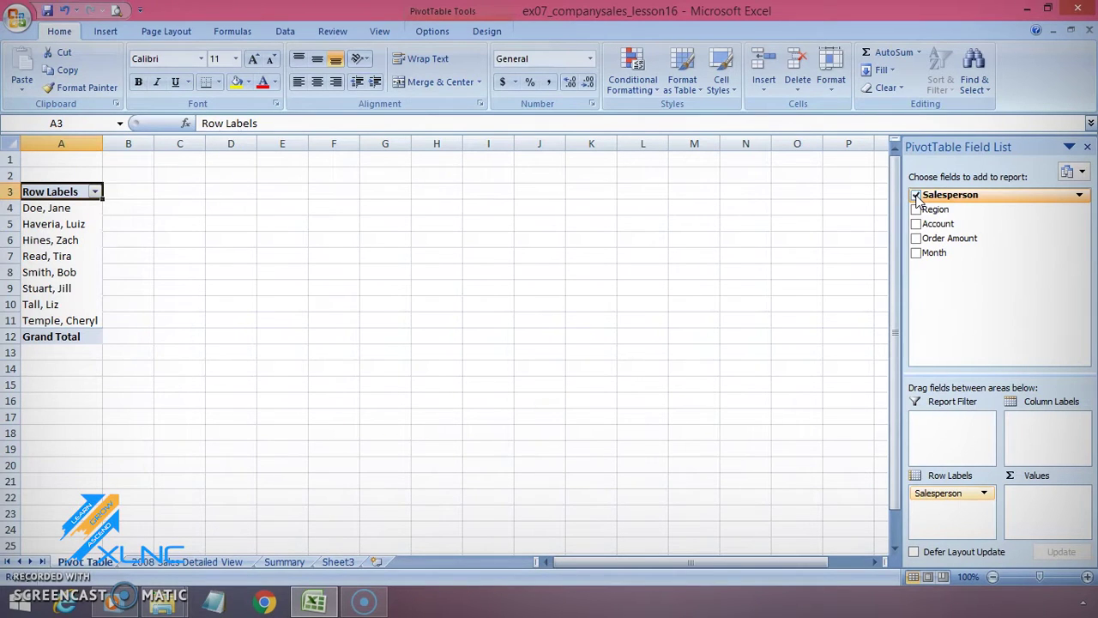
click(916, 239)
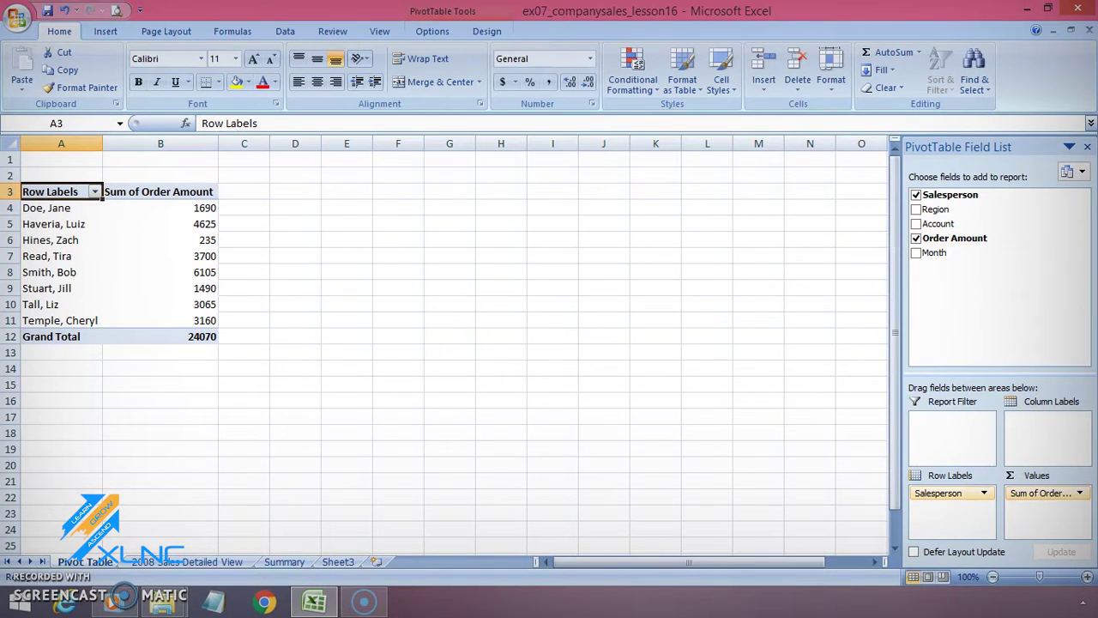
Examine the report's grand total, the salesperson row labels and their Sum of Order Amount values
click(199, 337)
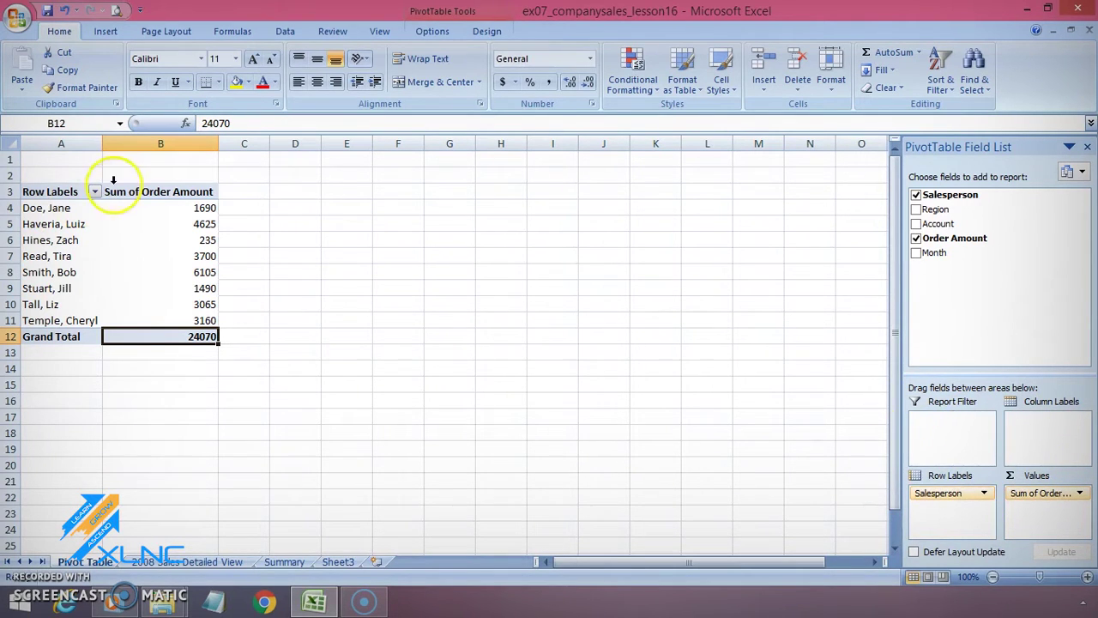
click(161, 289)
click(67, 241)
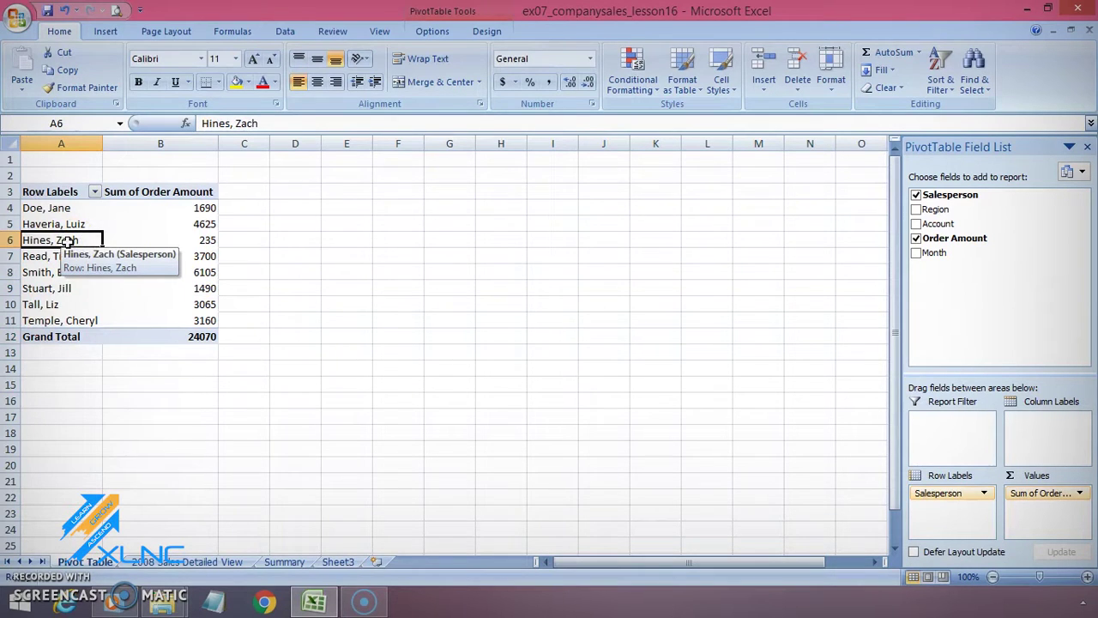
drag(67, 208, 67, 326)
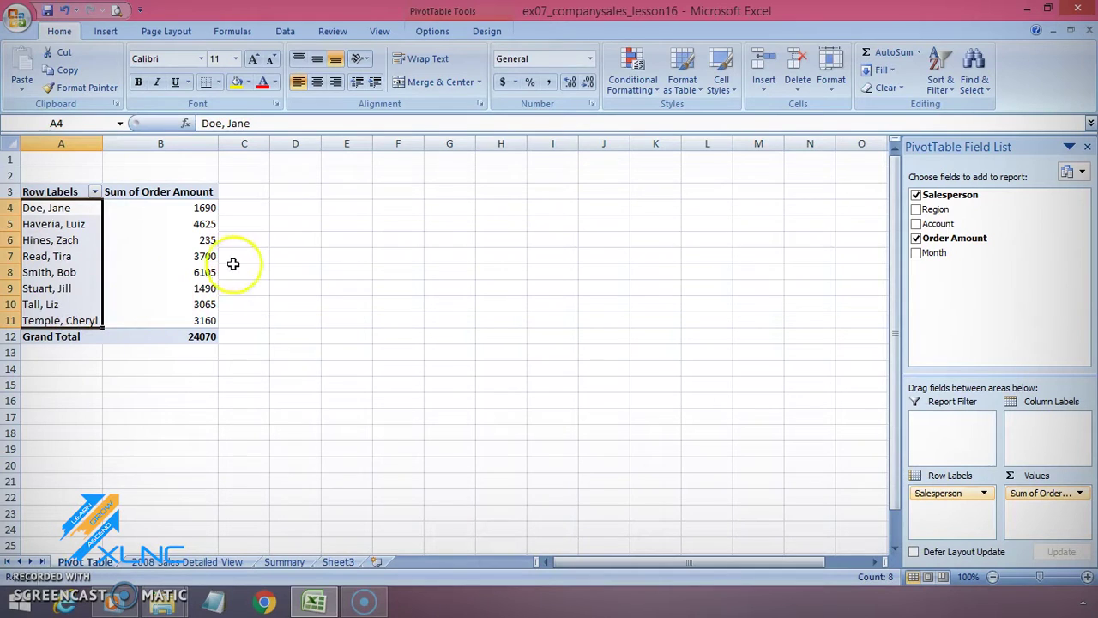
drag(209, 211, 197, 320)
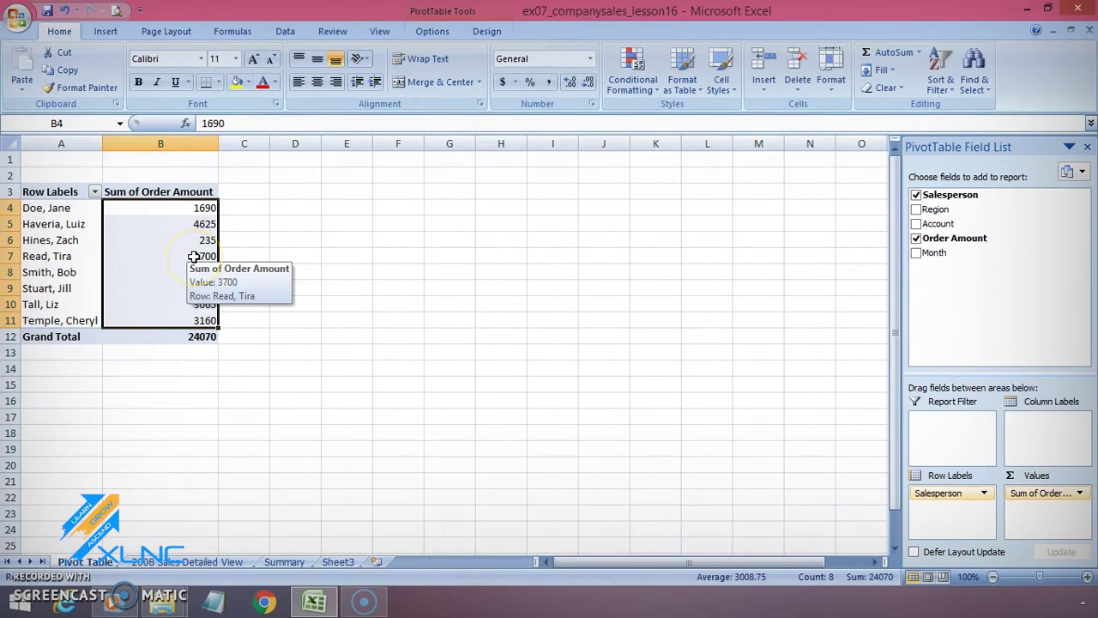
click(187, 185)
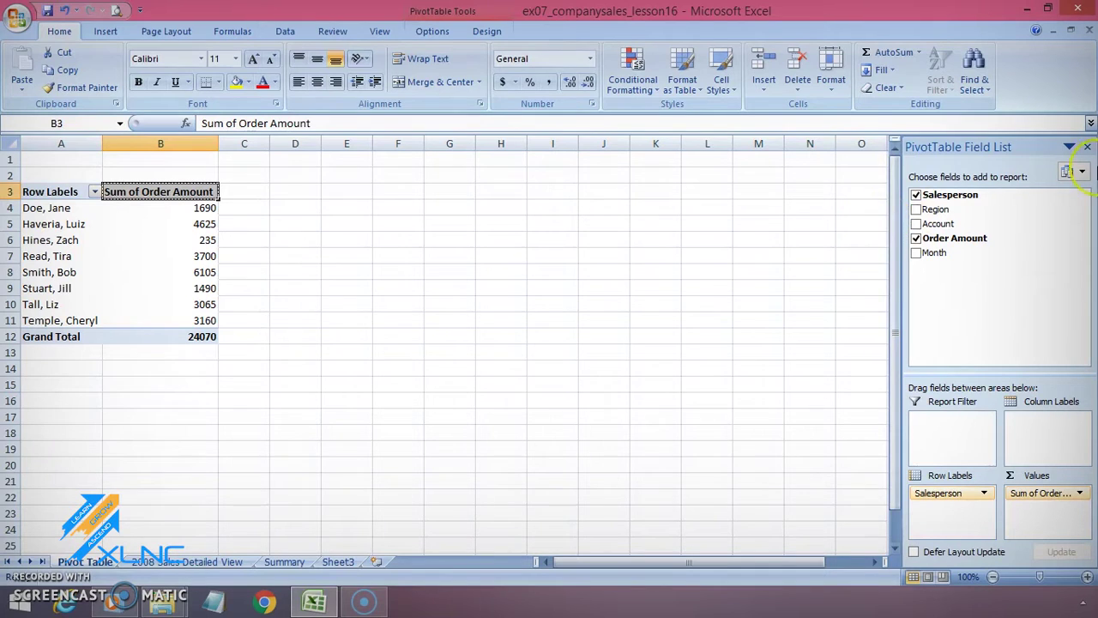
Add the Region field to the PivotTable and move it from the row labels to the report filter
click(916, 212)
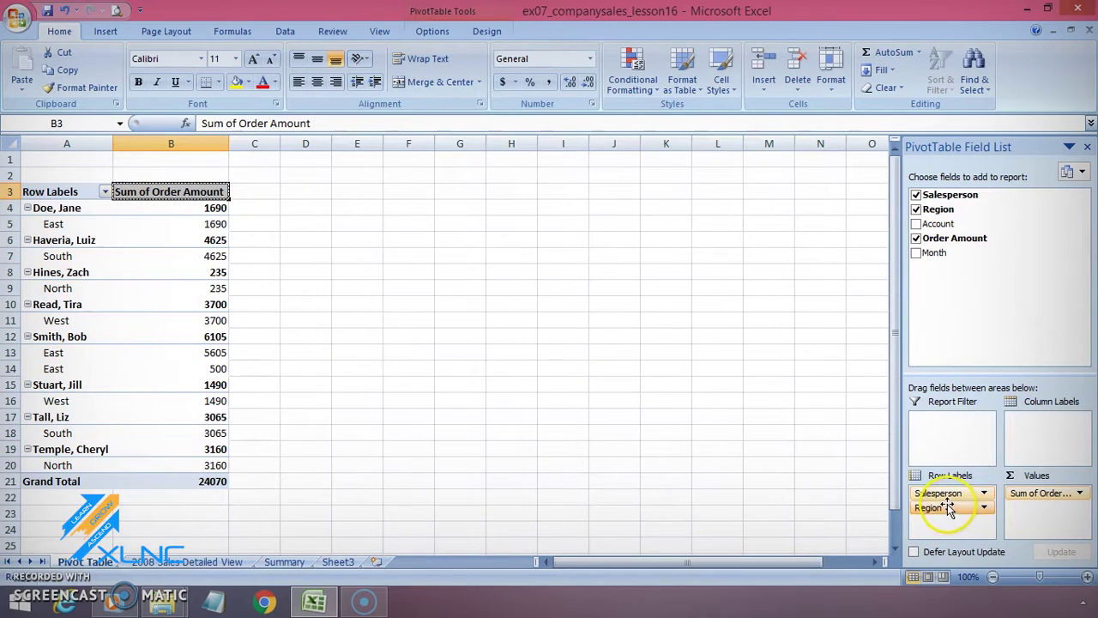
drag(949, 507, 951, 437)
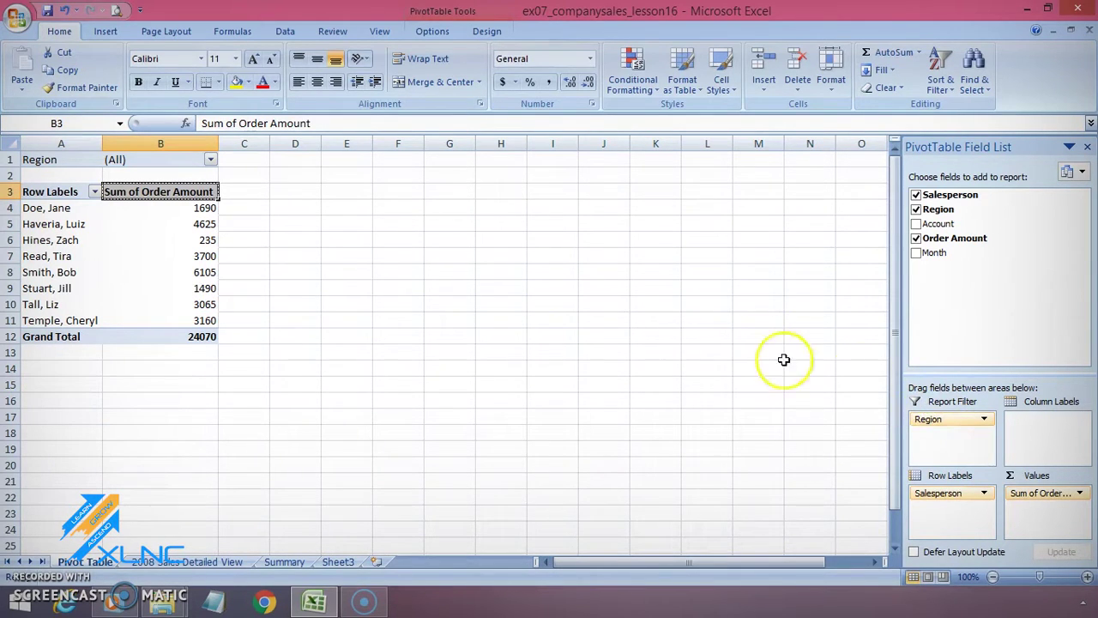
click(151, 146)
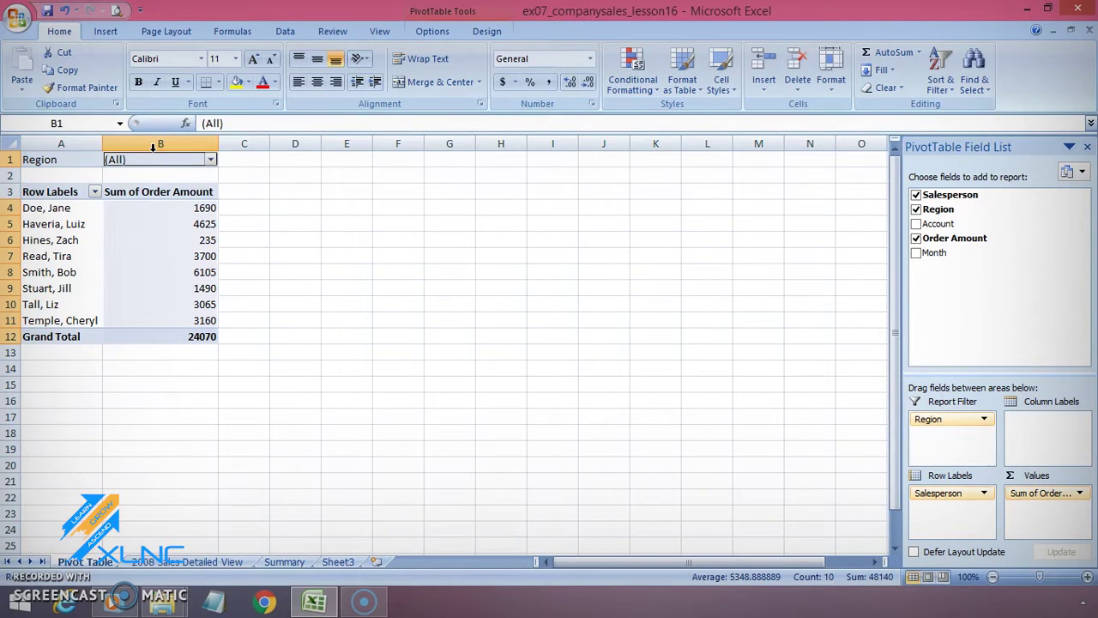
Allow multiple items in the Region report filter and restrict the report to North and West
click(210, 161)
click(86, 189)
click(87, 202)
click(89, 215)
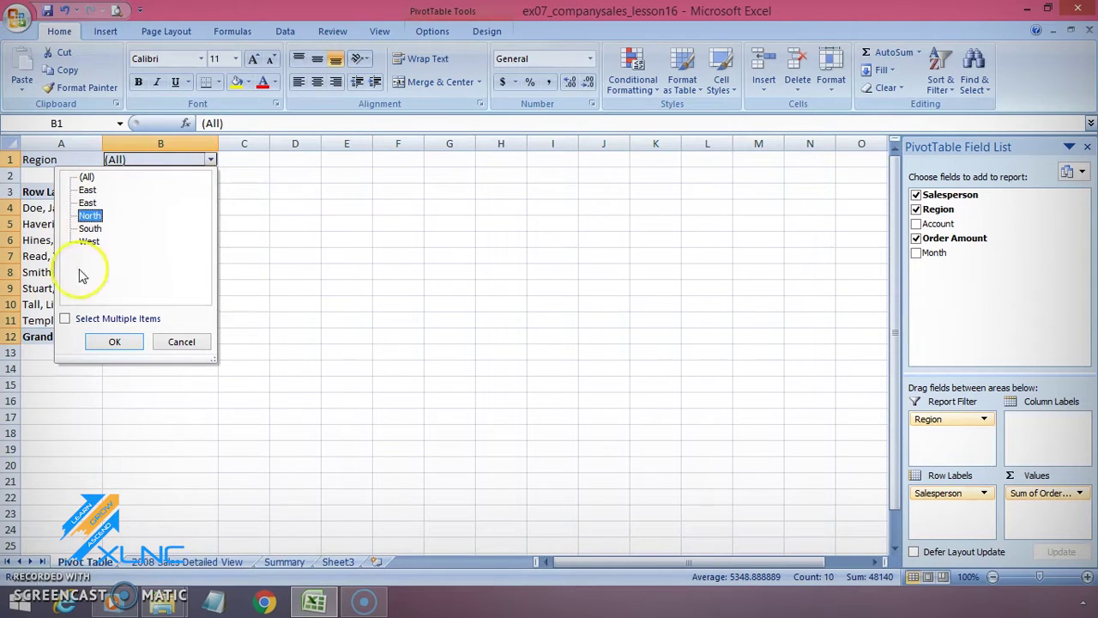
click(65, 319)
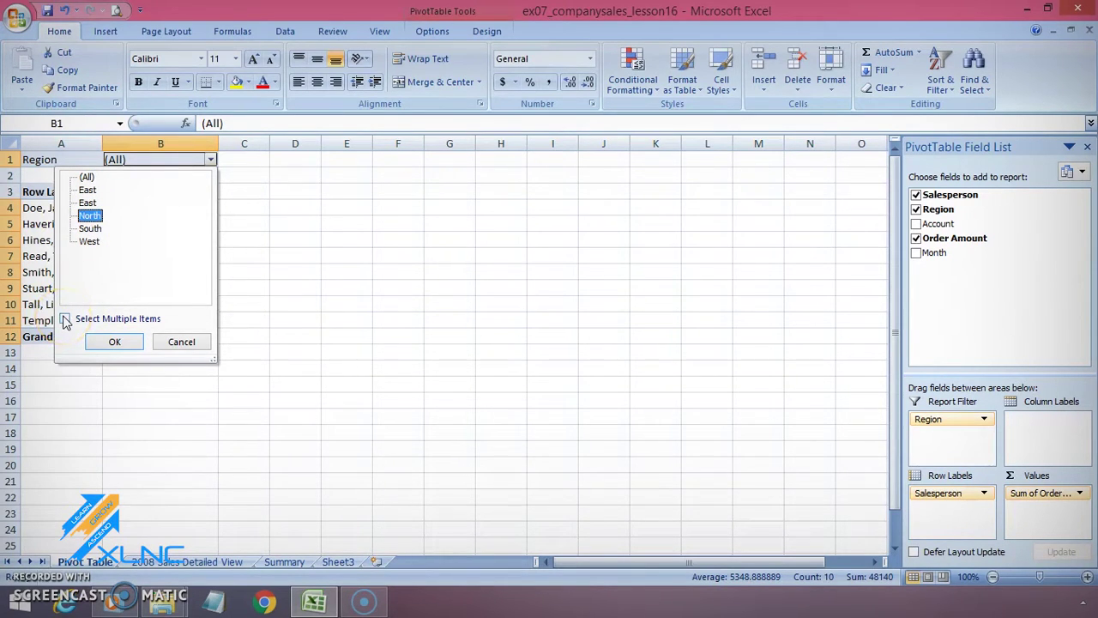
click(66, 319)
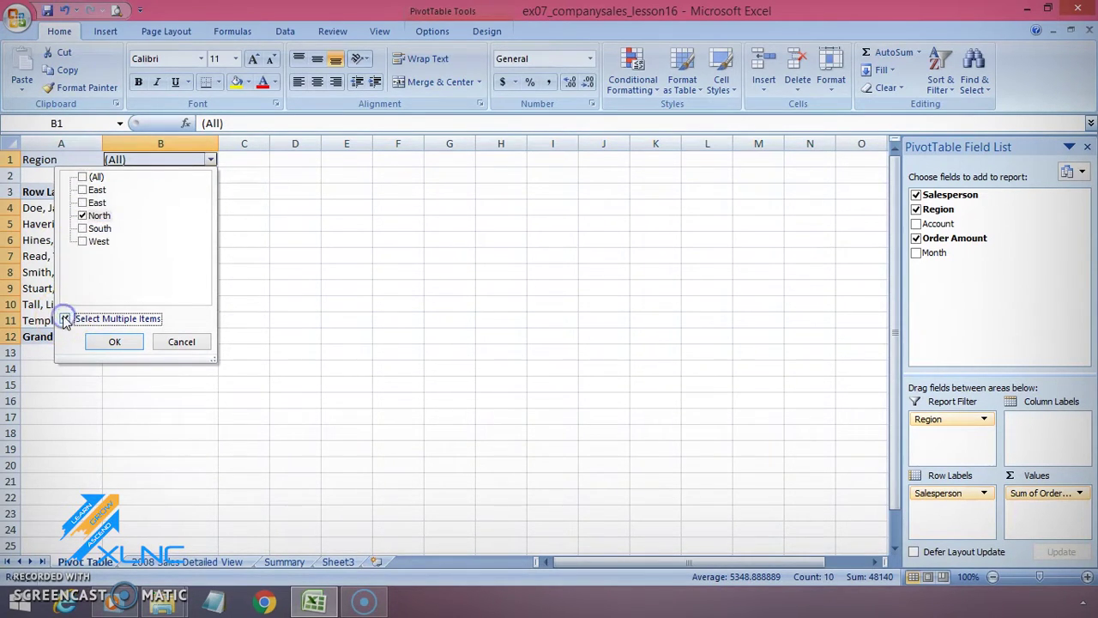
click(82, 242)
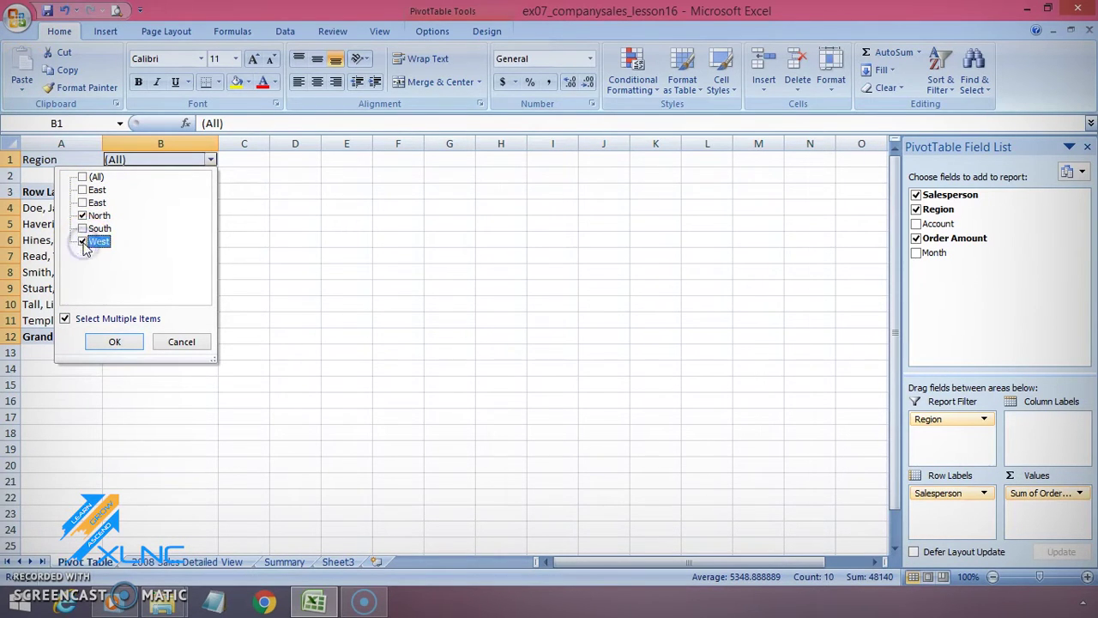
click(115, 343)
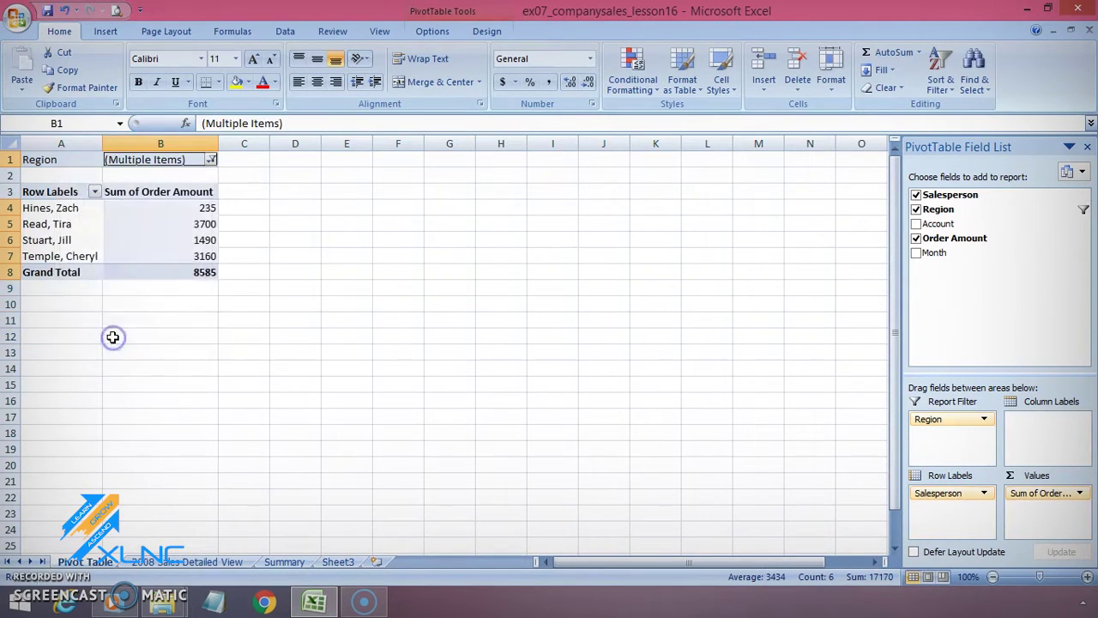
click(295, 337)
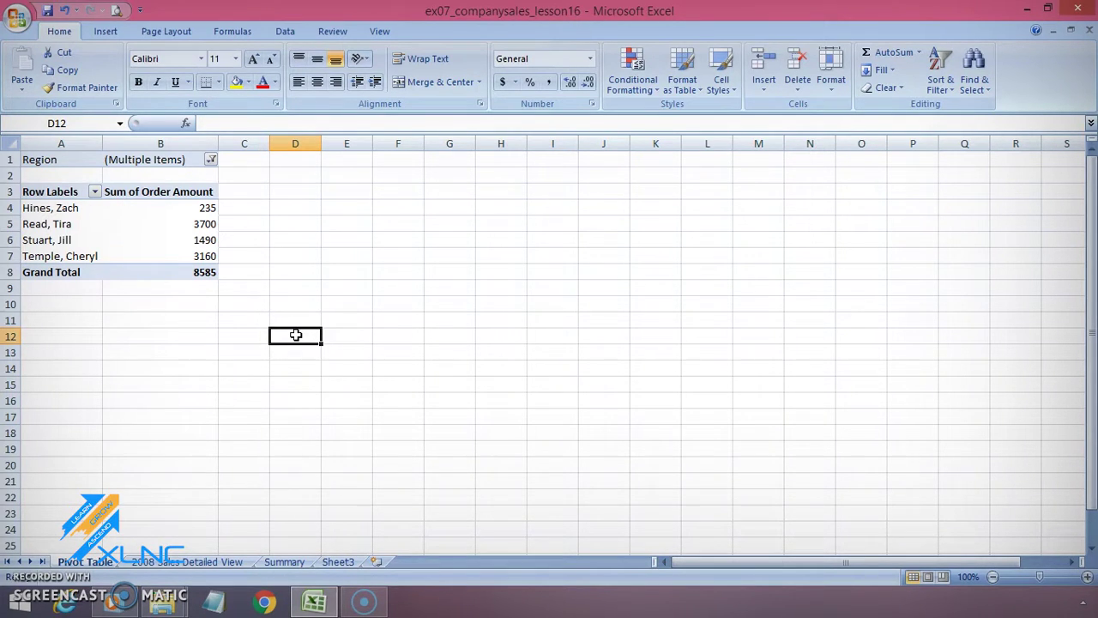
Try the Region field as column labels and as values, and return it to the report filter
click(176, 238)
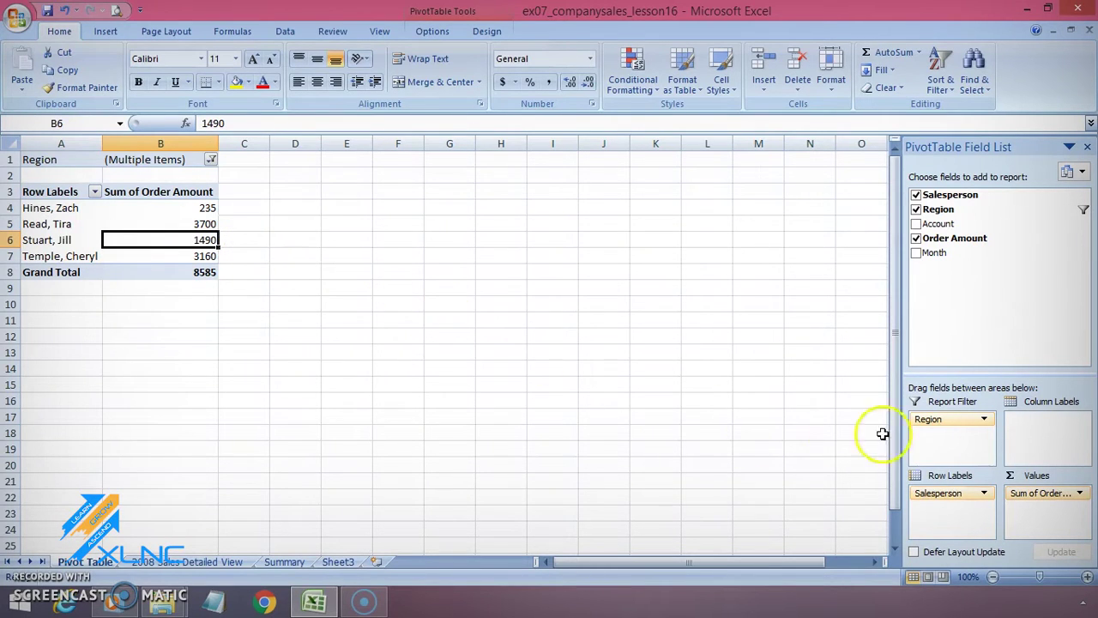
drag(946, 418, 1033, 423)
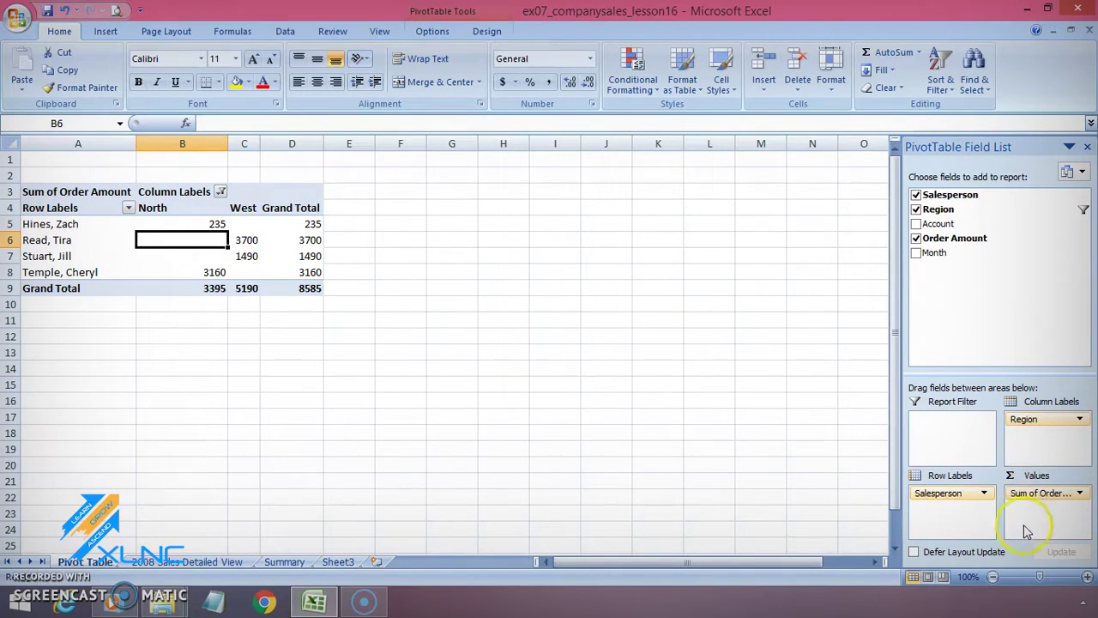
drag(1025, 420, 1034, 515)
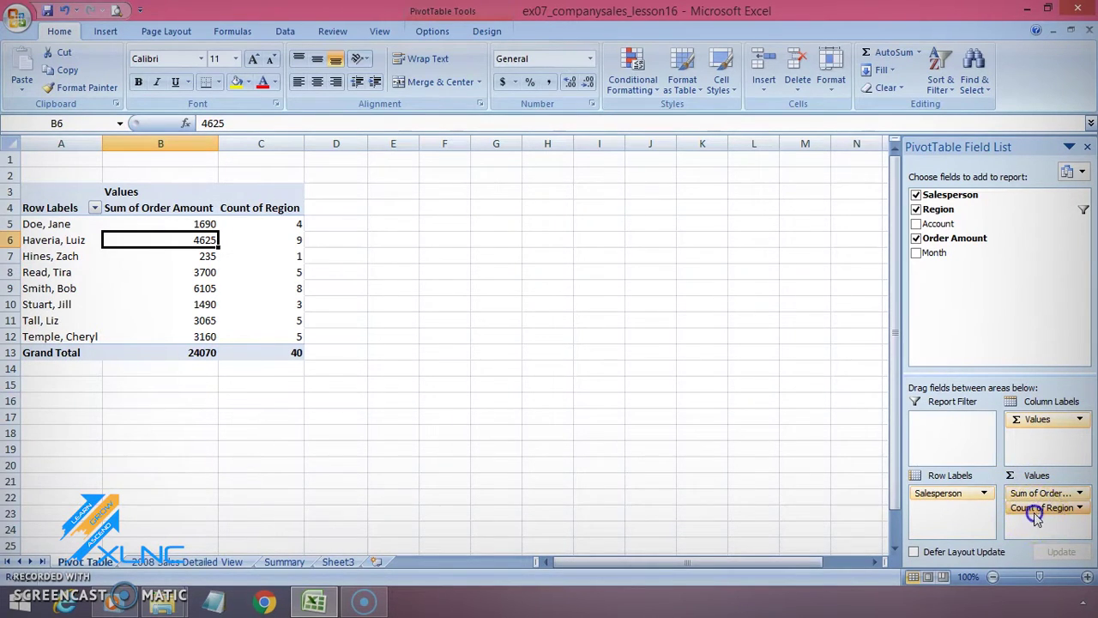
drag(1037, 513, 961, 458)
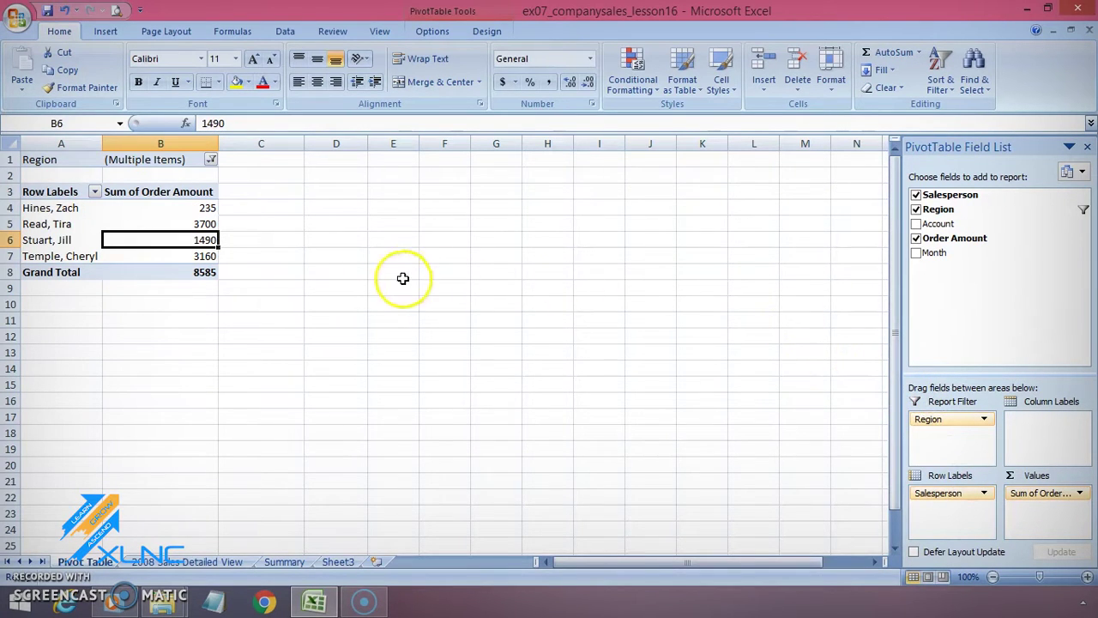
Move the Salesperson field from the row labels to the column labels and back to the row labels
right_click(67, 209)
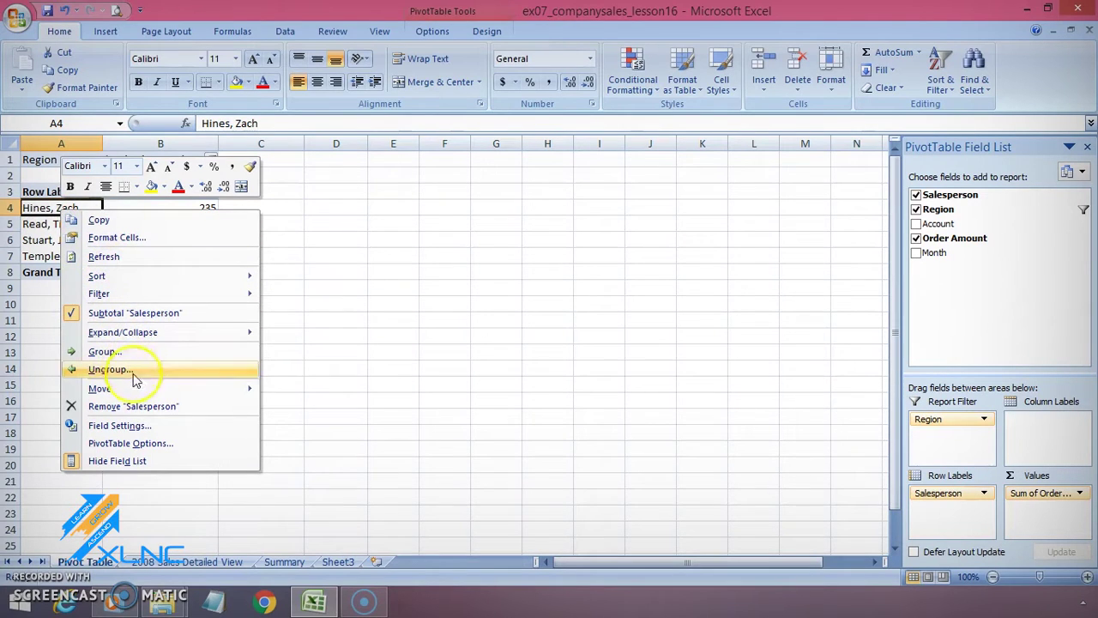
mouse_move(133, 390)
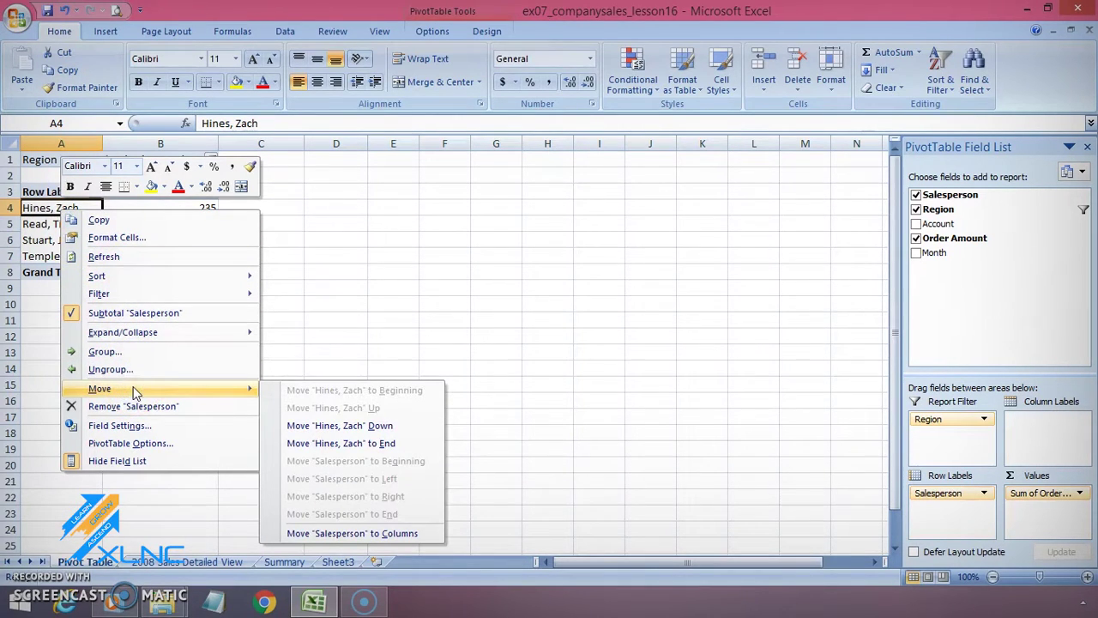
click(336, 535)
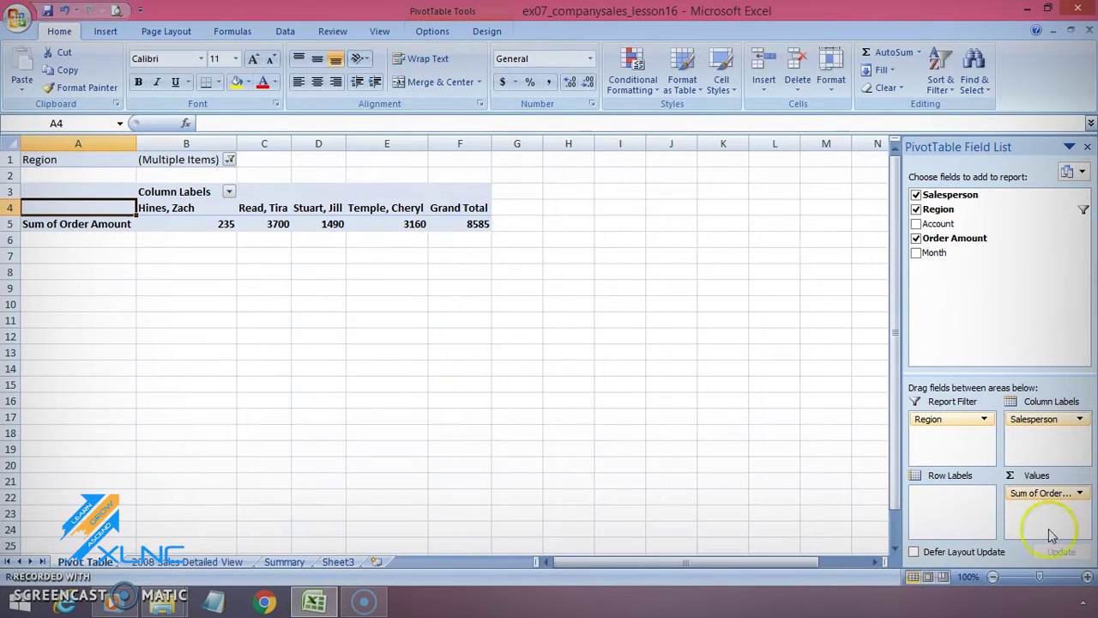
click(984, 512)
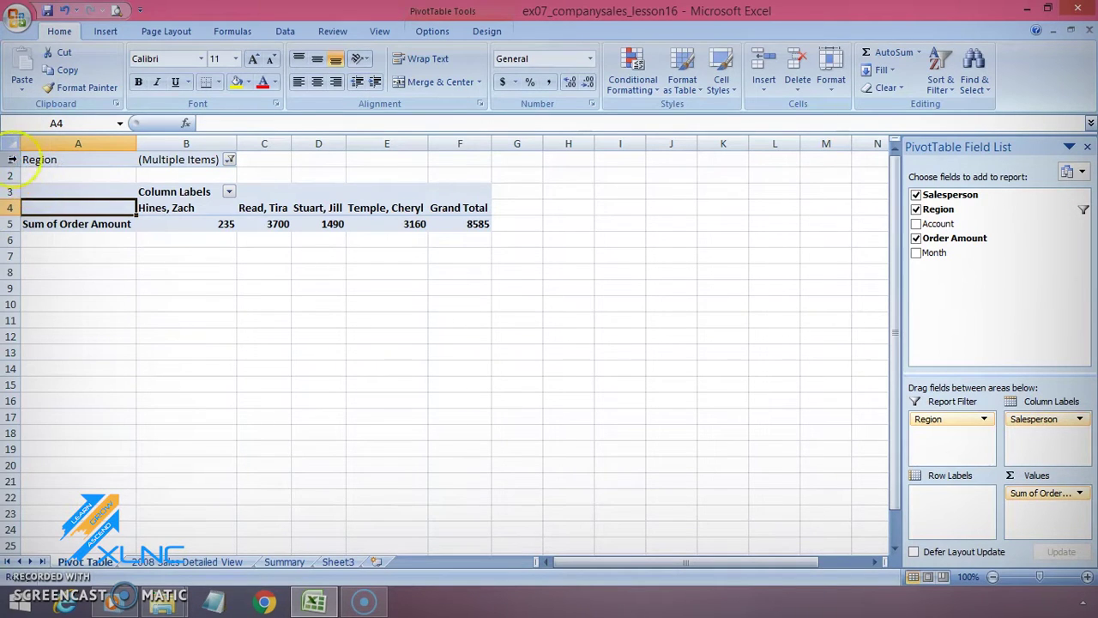
right_click(169, 211)
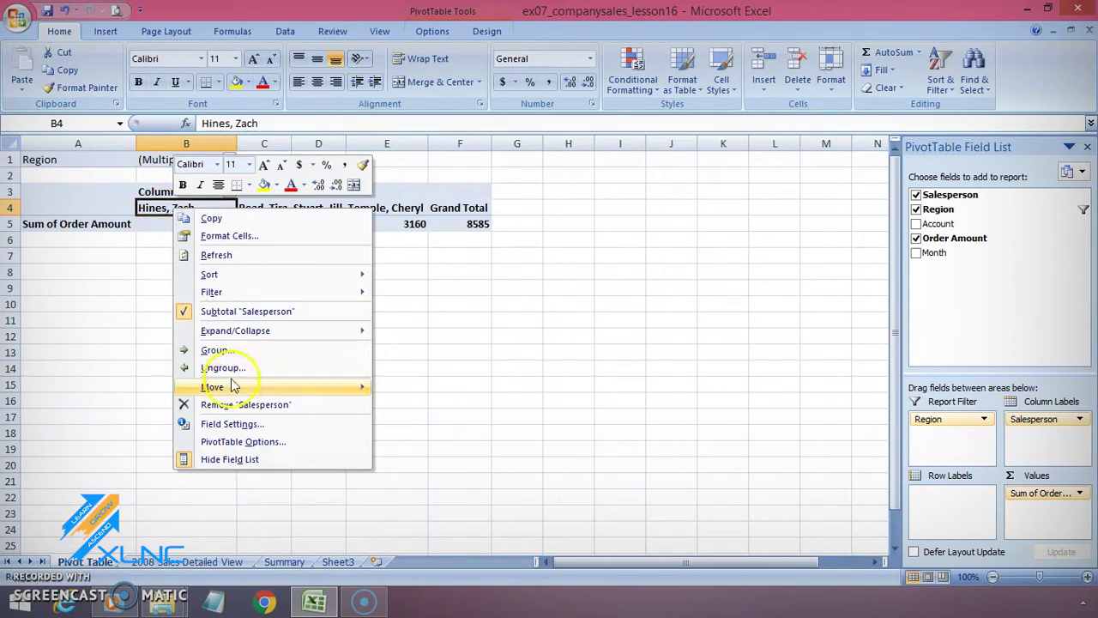
mouse_move(228, 385)
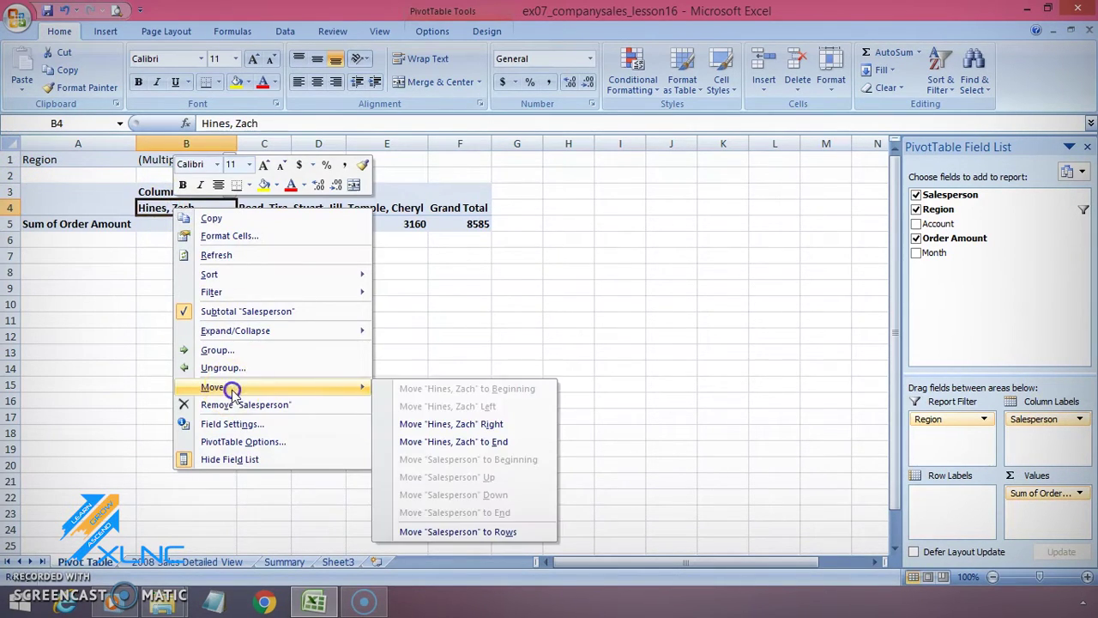
click(459, 534)
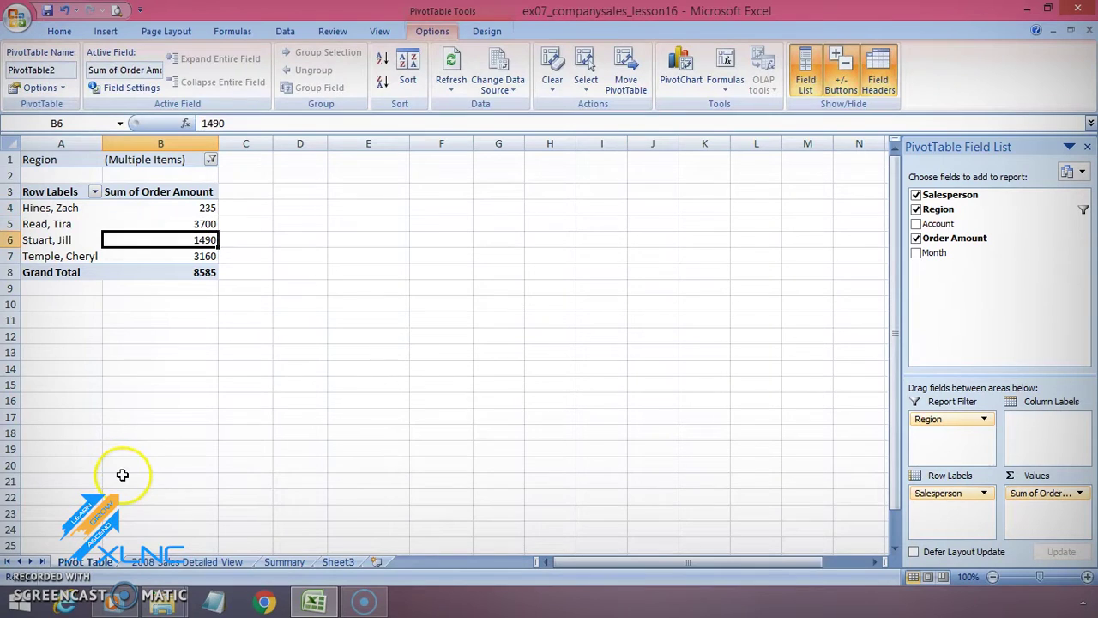
Rename the PivotTable as Sales Pivot
click(434, 35)
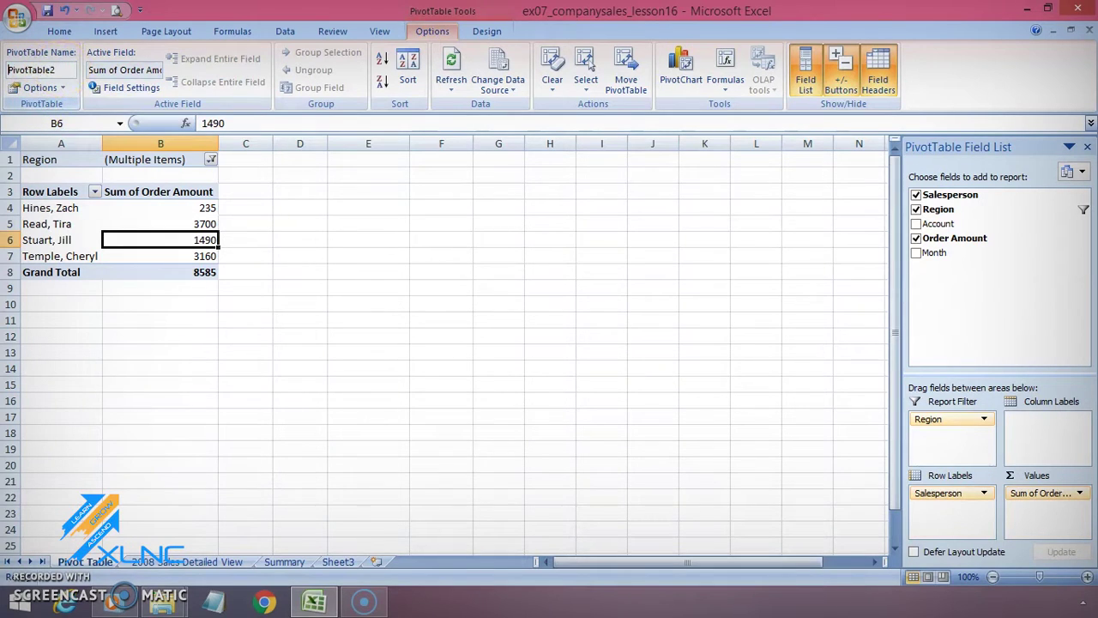
click(9, 69)
text(SA)
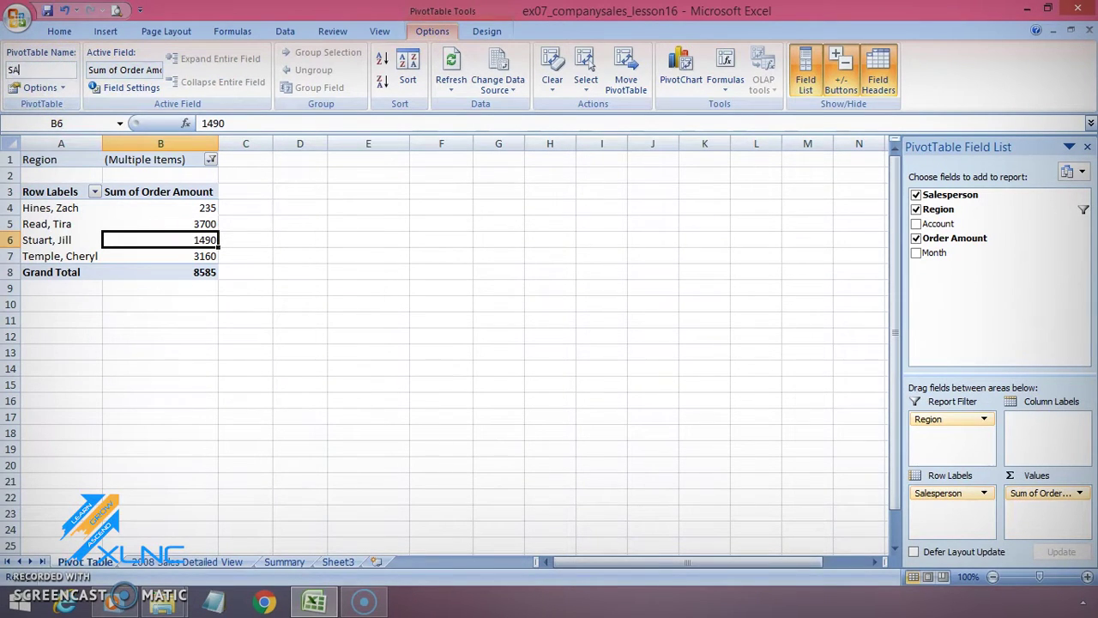
text(les PO)
key(BackSpace)
text(ivot)
key(Return)
Summarize the Order Amount value field by Count and switch its calculation back to Sum
click(130, 90)
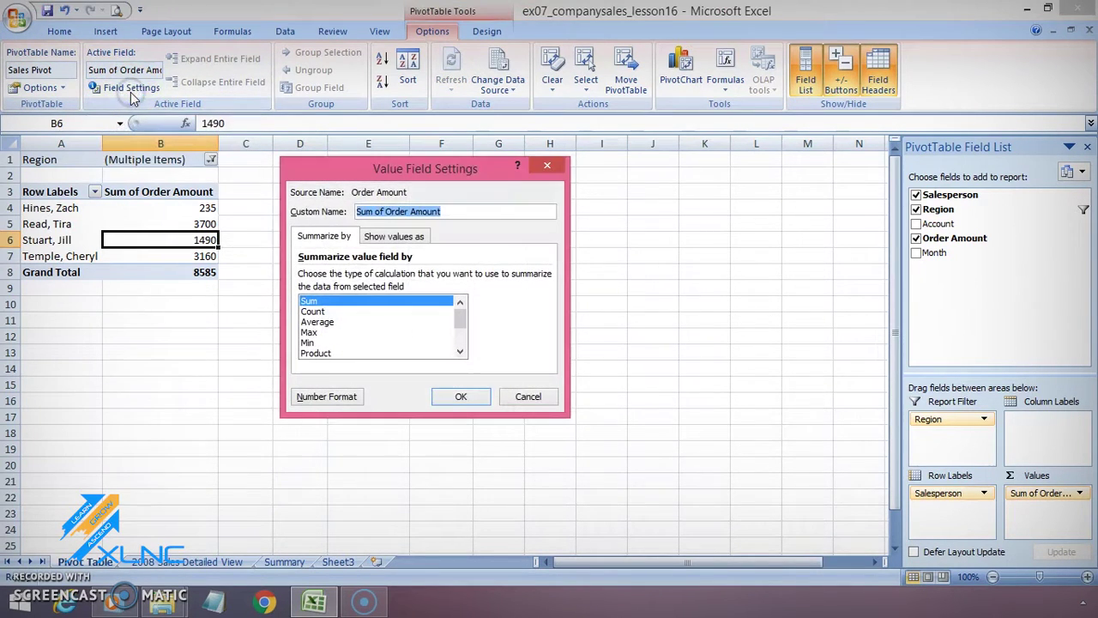
click(341, 311)
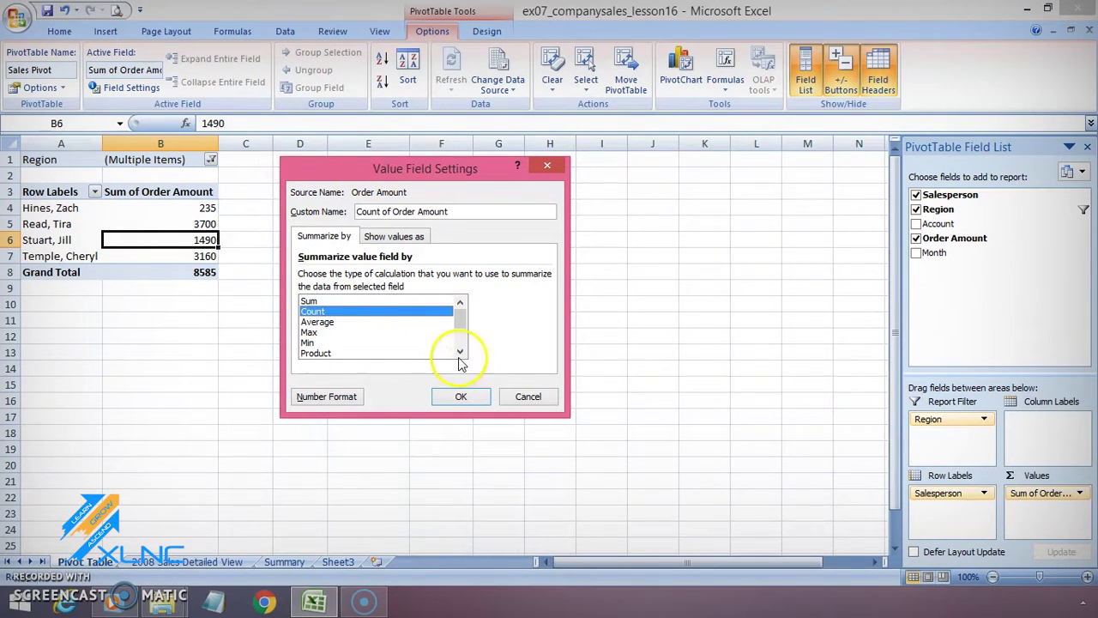
click(464, 396)
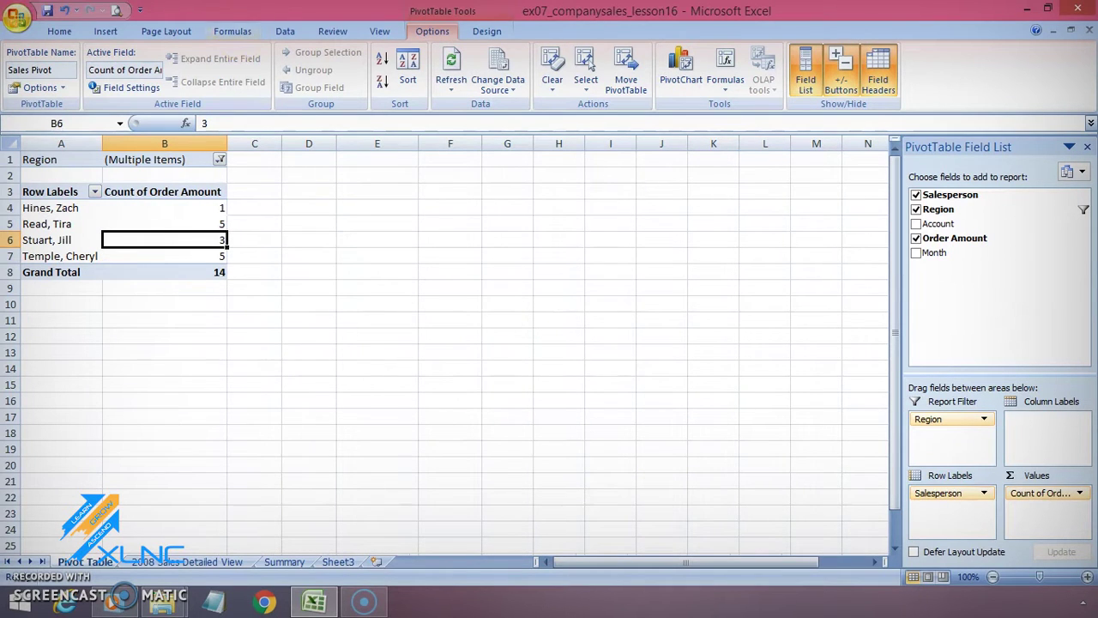
click(114, 94)
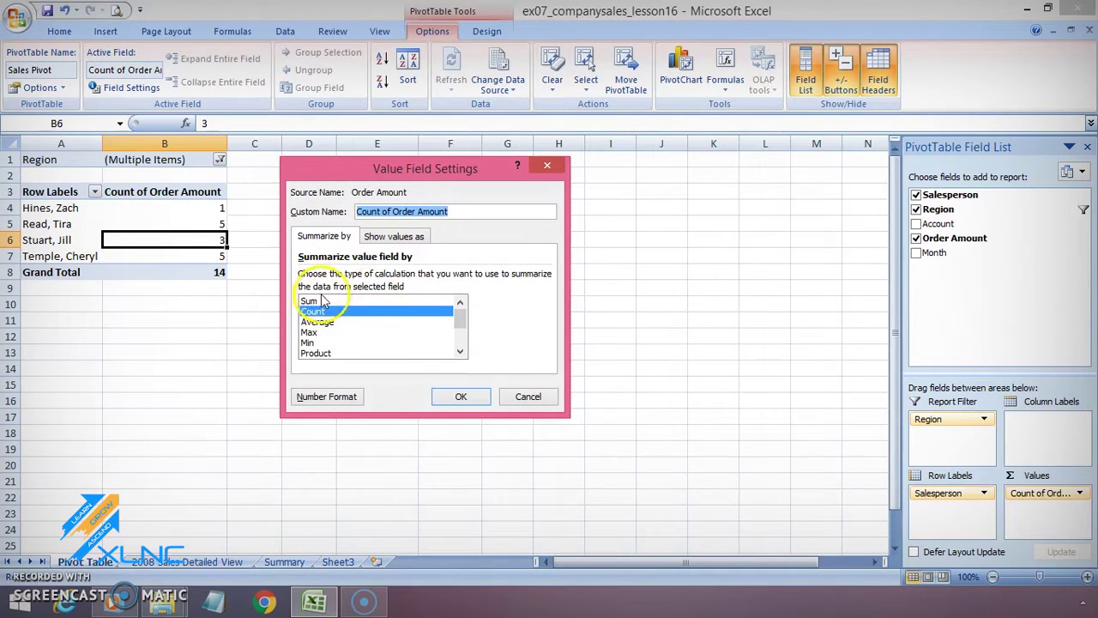
click(311, 301)
click(446, 399)
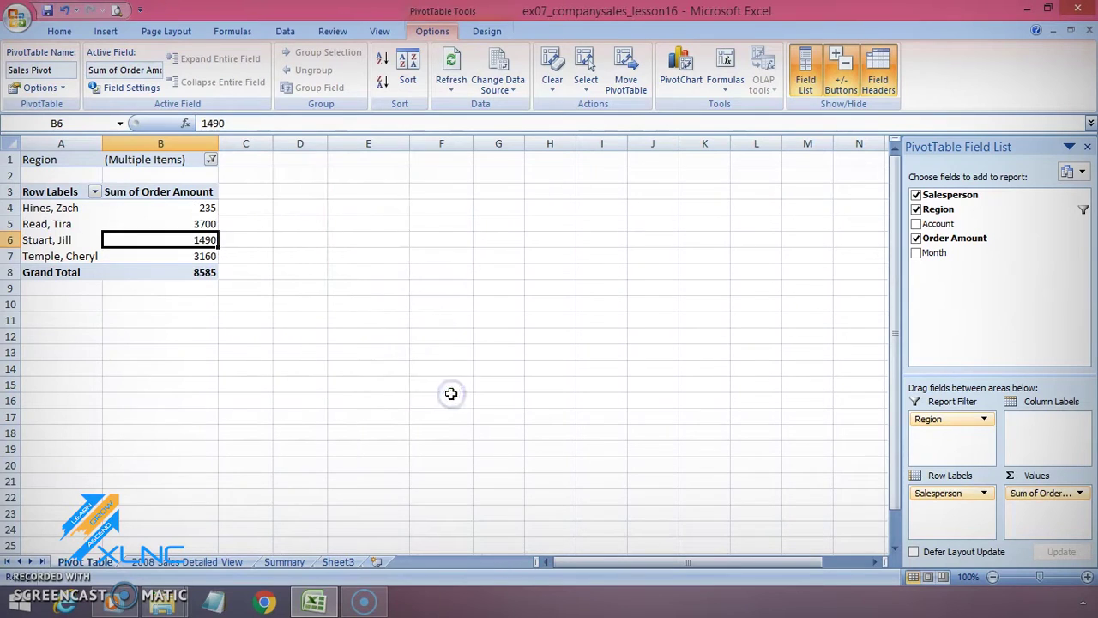
Sort the report by Sum of Order Amount from smallest to largest, and re-sort it from largest to smallest
click(385, 61)
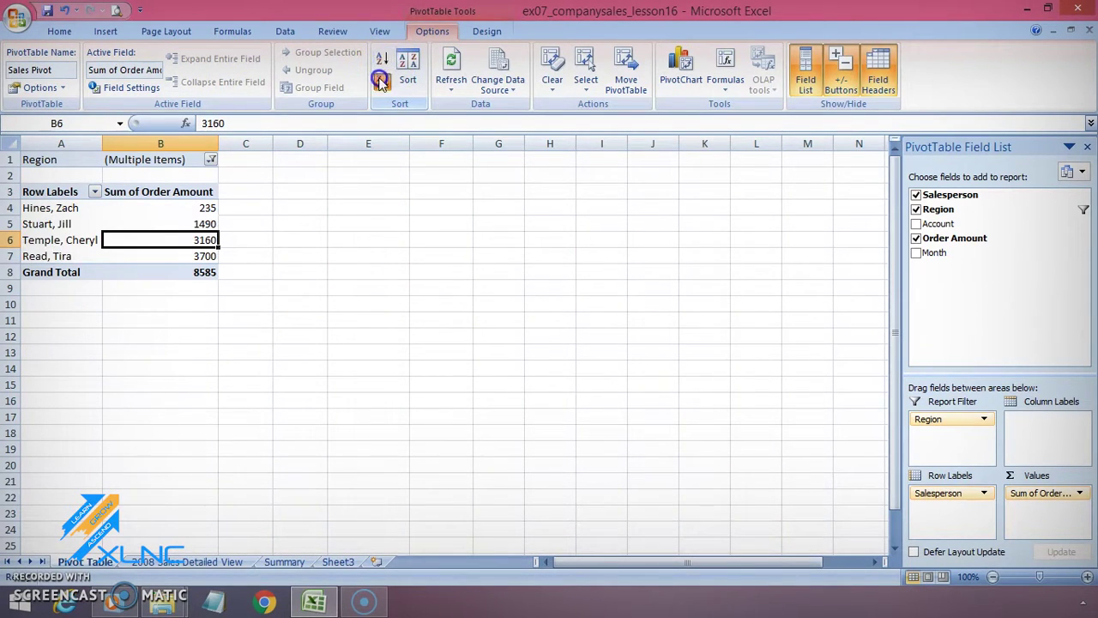
click(382, 81)
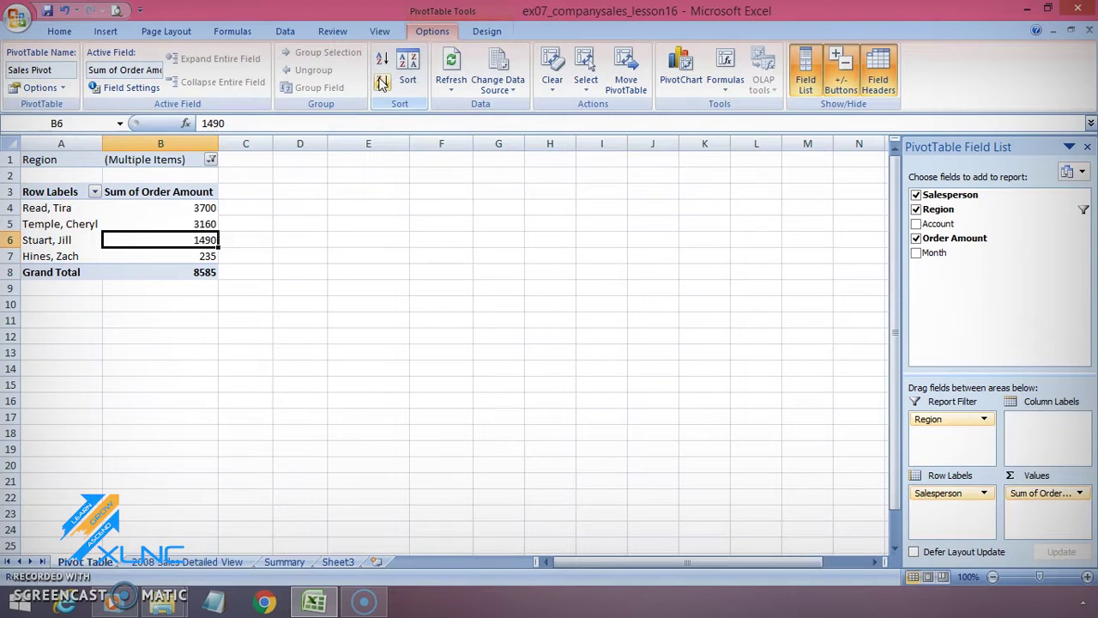
Try clearing the entire PivotTable and undo it, and view the Move PivotTable placement options without applying them
click(551, 86)
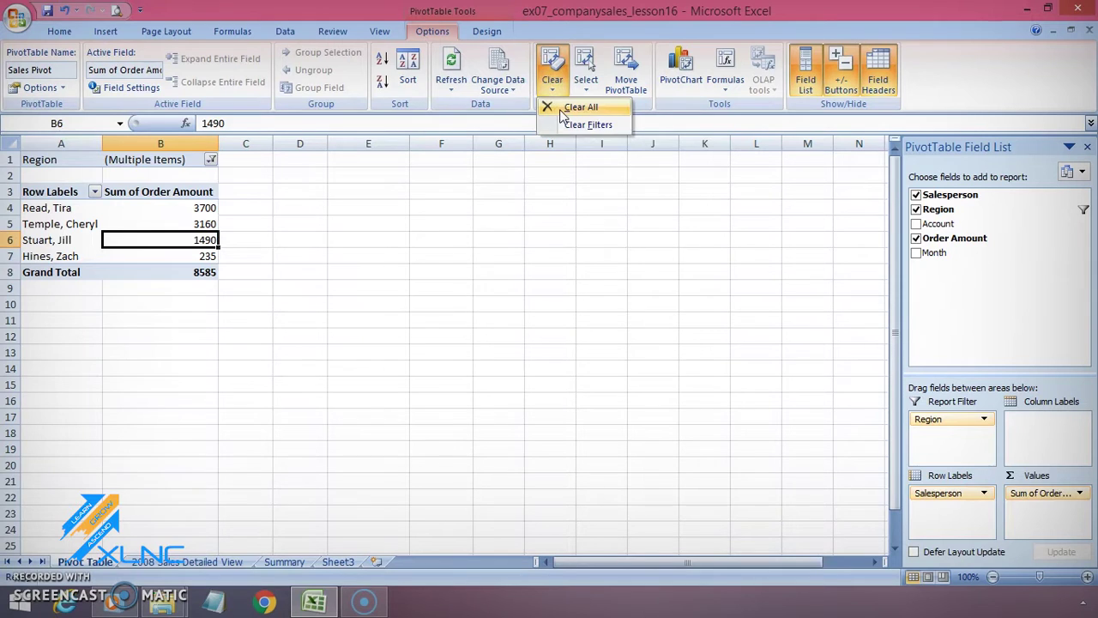
click(567, 108)
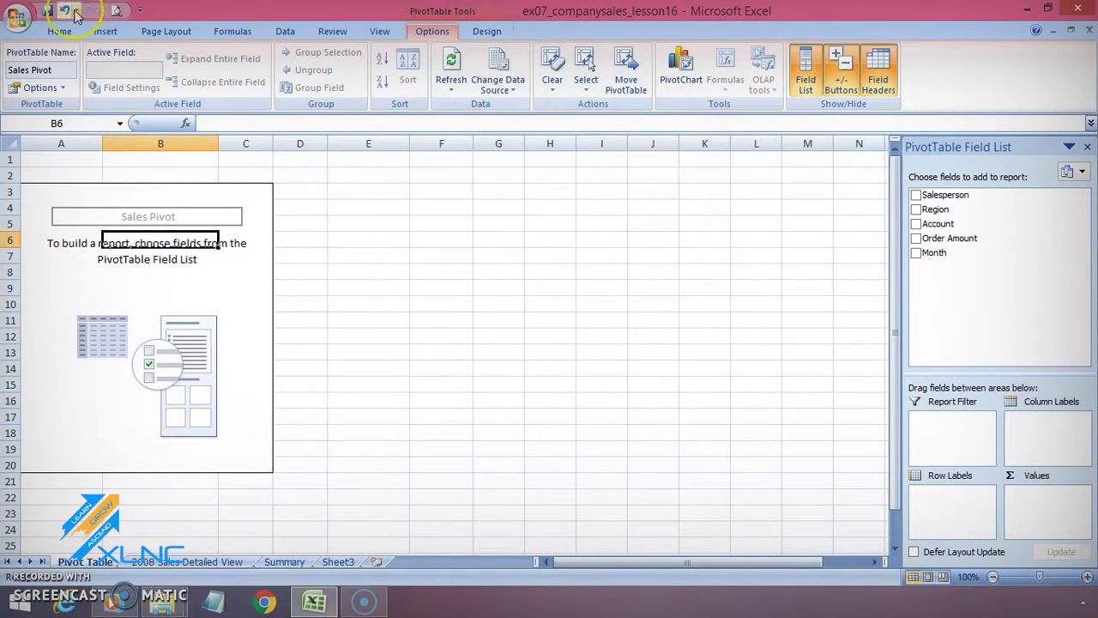
click(65, 12)
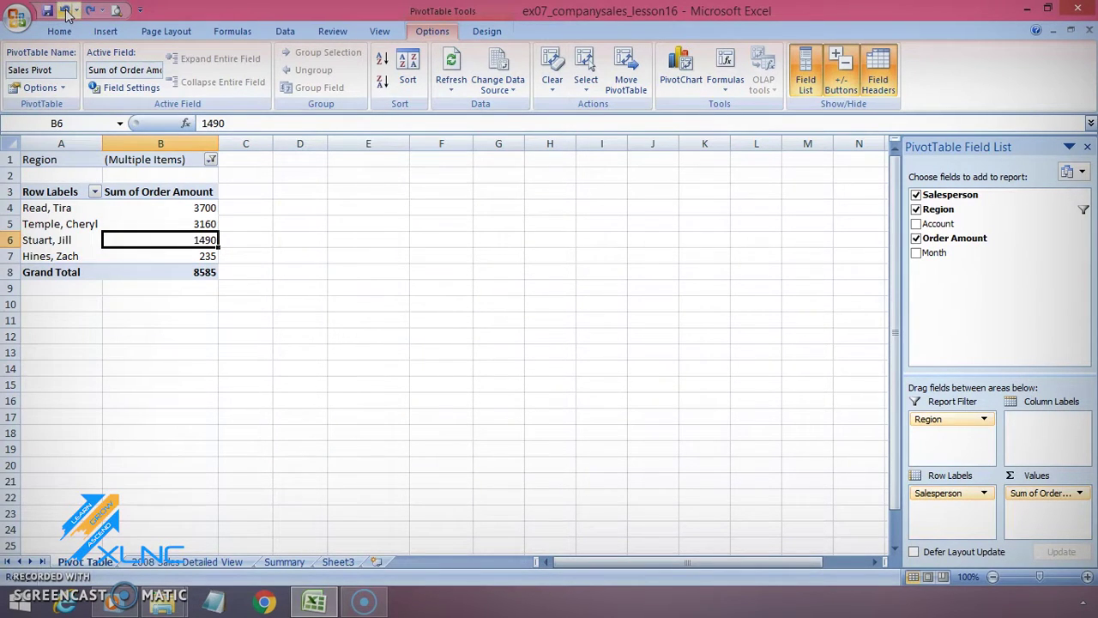
click(633, 85)
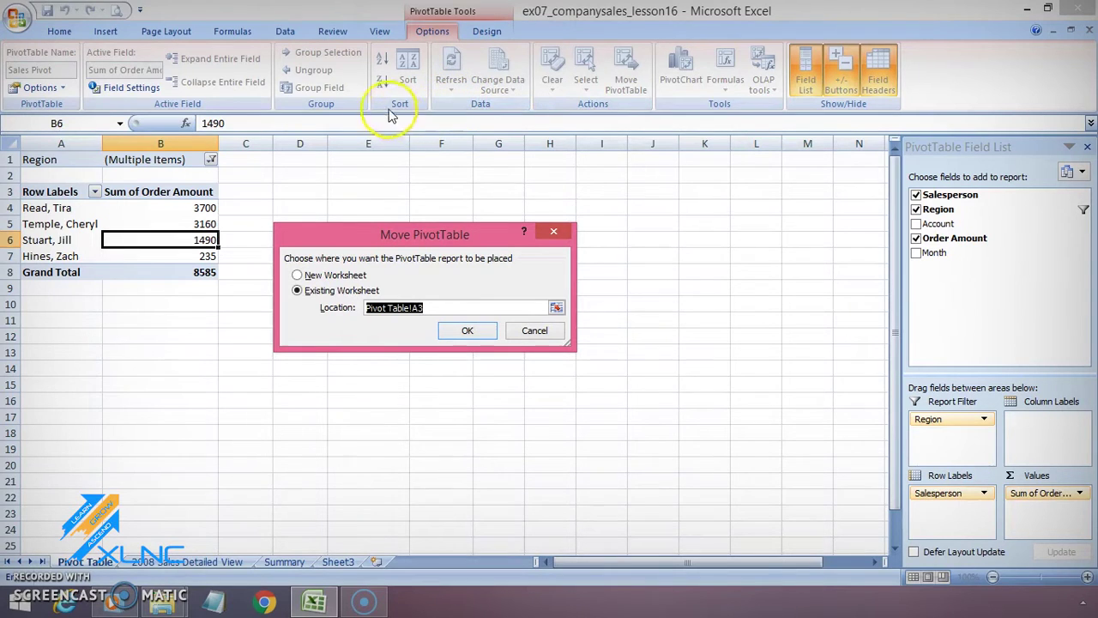
click(542, 332)
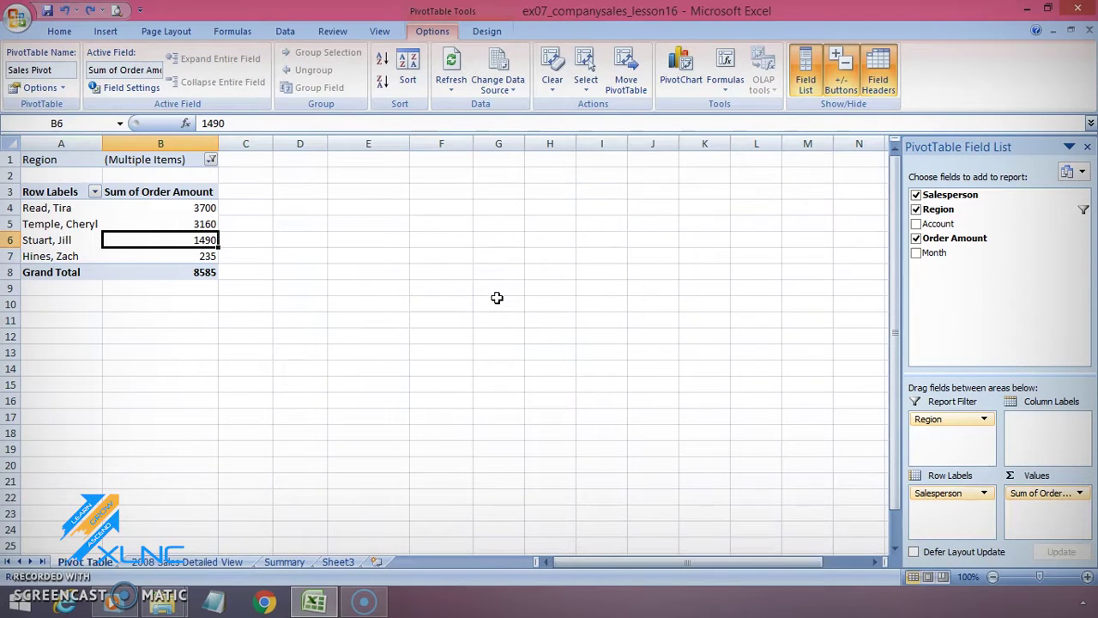
Insert a clustered column PivotChart from the report, and place the chart beside the PivotTable with its filter pane clear of it
click(691, 84)
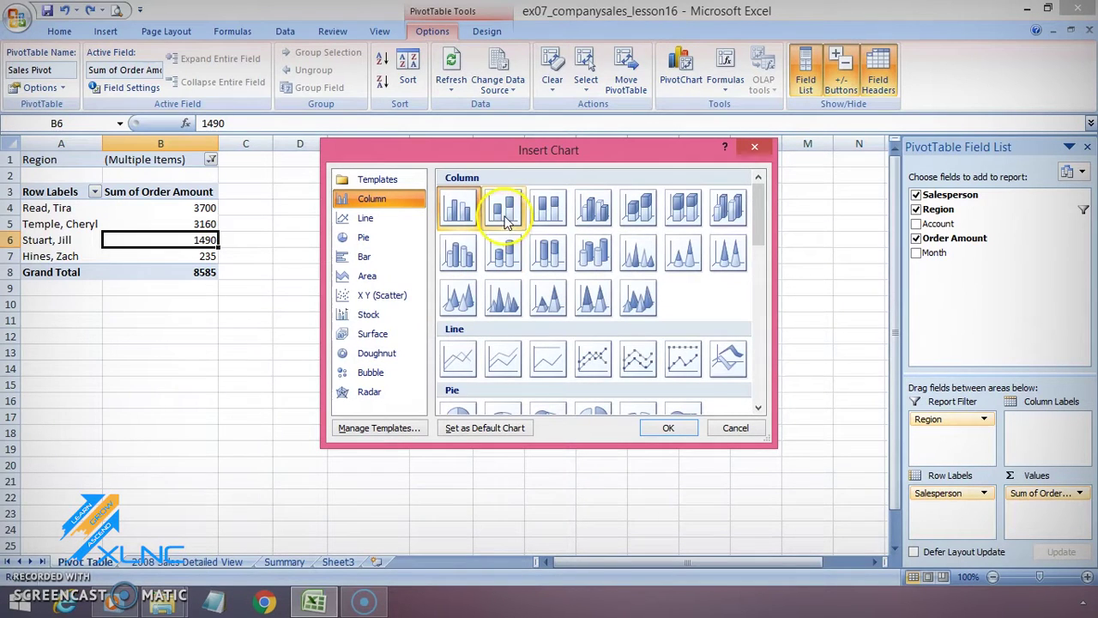
click(459, 211)
click(668, 428)
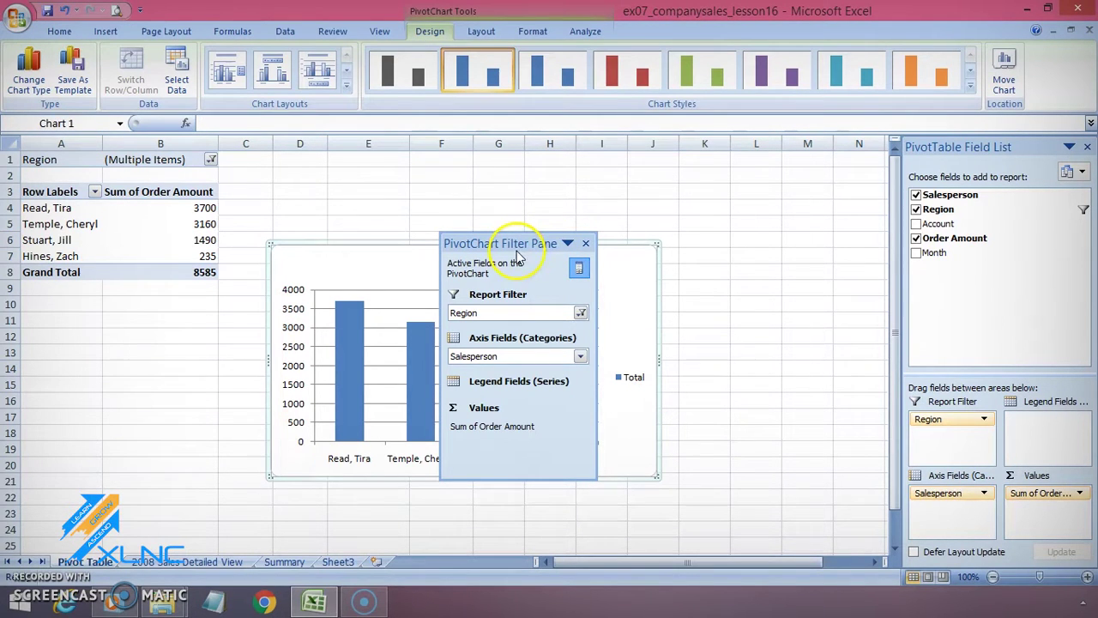
drag(528, 251, 767, 251)
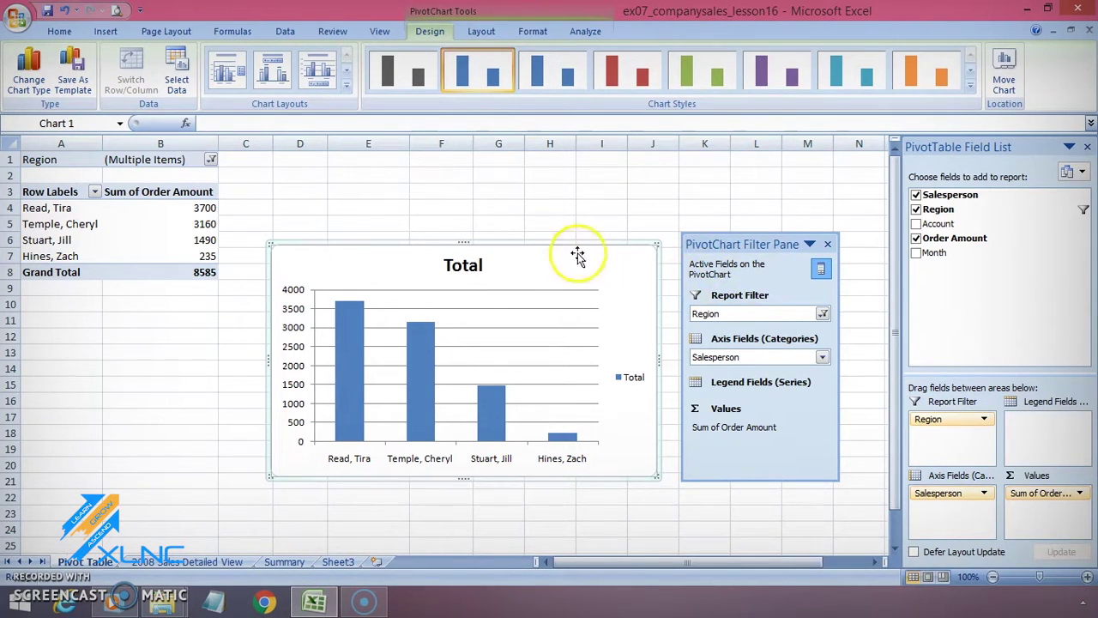
drag(578, 241, 586, 158)
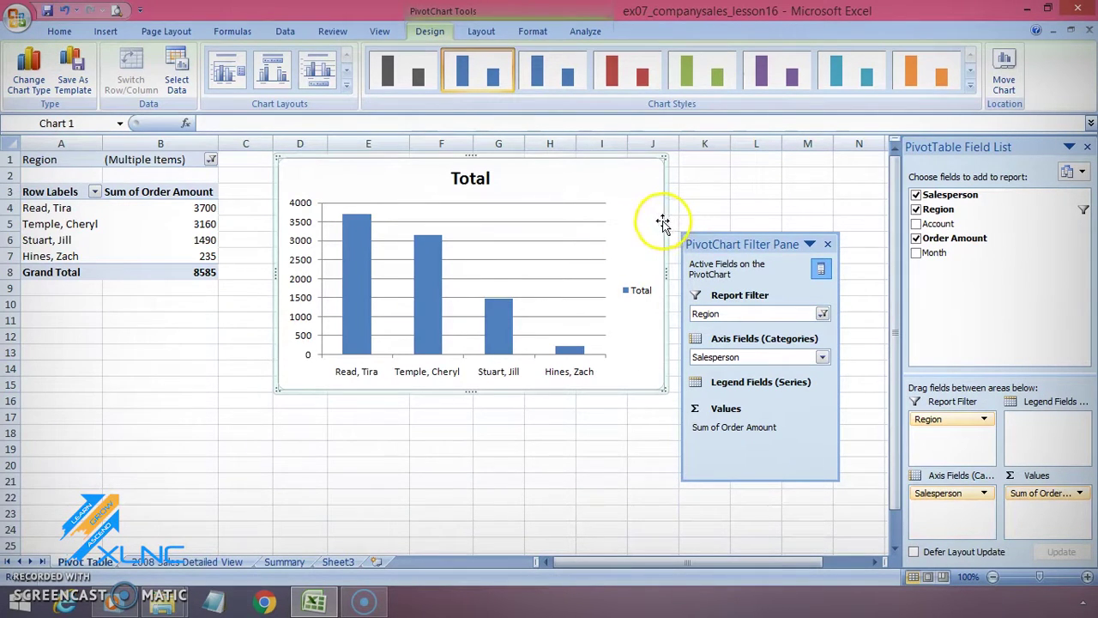